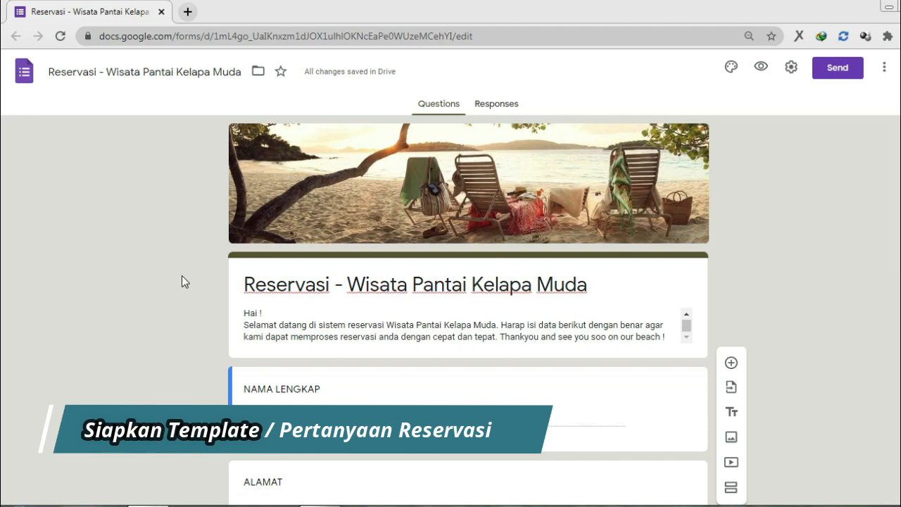
{"action": "scroll", "coordinate": [182, 276], "scroll_direction": "down", "scroll_amount": 3}
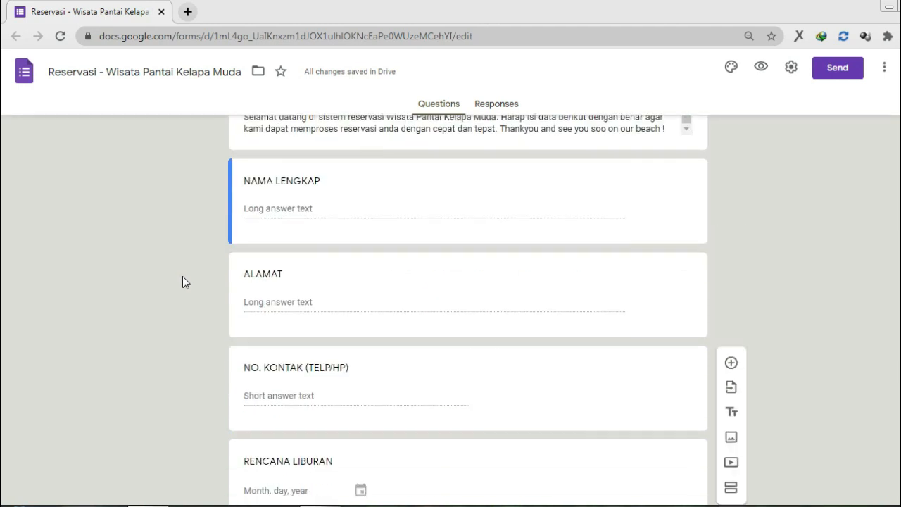
{"action": "scroll", "coordinate": [182, 276], "scroll_direction": "down", "scroll_amount": 4}
{"action": "scroll", "coordinate": [182, 281], "scroll_direction": "down", "scroll_amount": 8}
{"action": "scroll", "coordinate": [182, 281], "scroll_direction": "up", "scroll_amount": 5}
{"action": "scroll", "coordinate": [183, 278], "scroll_direction": "up", "scroll_amount": 10}
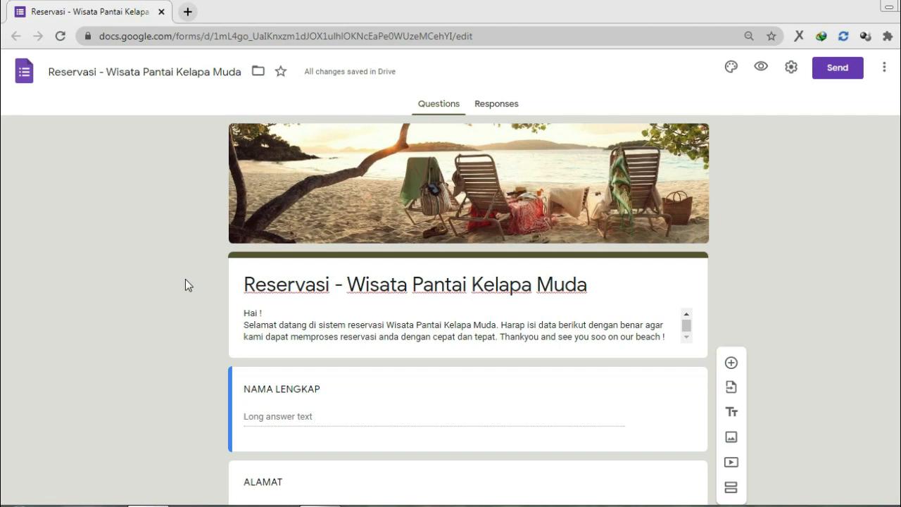
Step: Mark the NAMA LENGKAP question as required, keeping its Paragraph answer type
{"action": "left_click", "coordinate": [354, 422]}
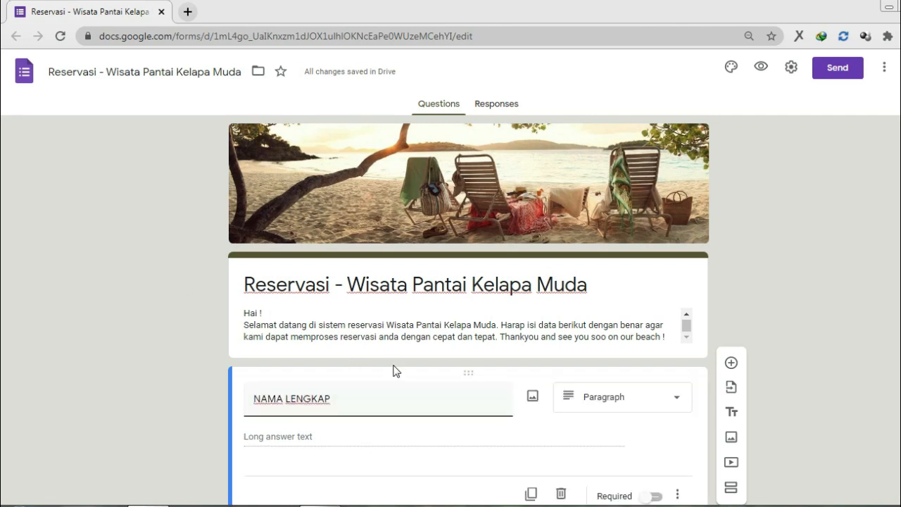
{"action": "scroll", "coordinate": [394, 368], "scroll_direction": "down", "scroll_amount": 2}
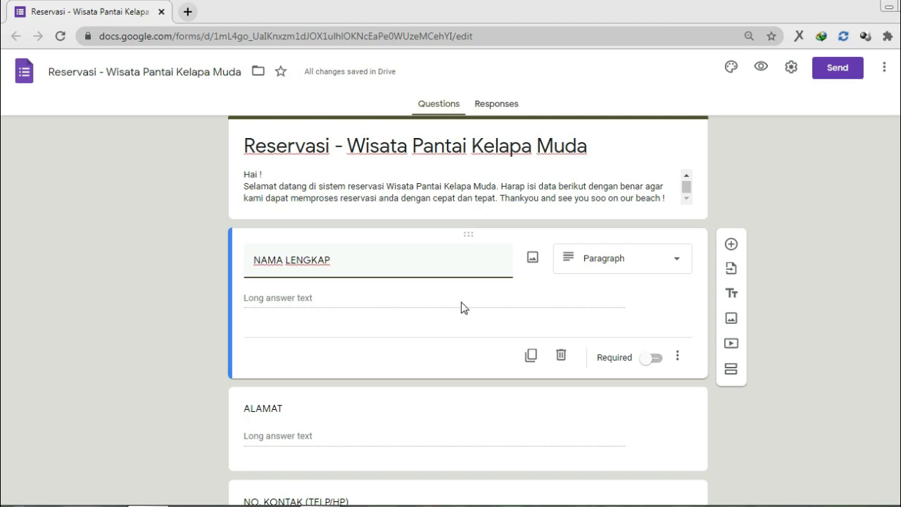
{"action": "left_click", "coordinate": [615, 273]}
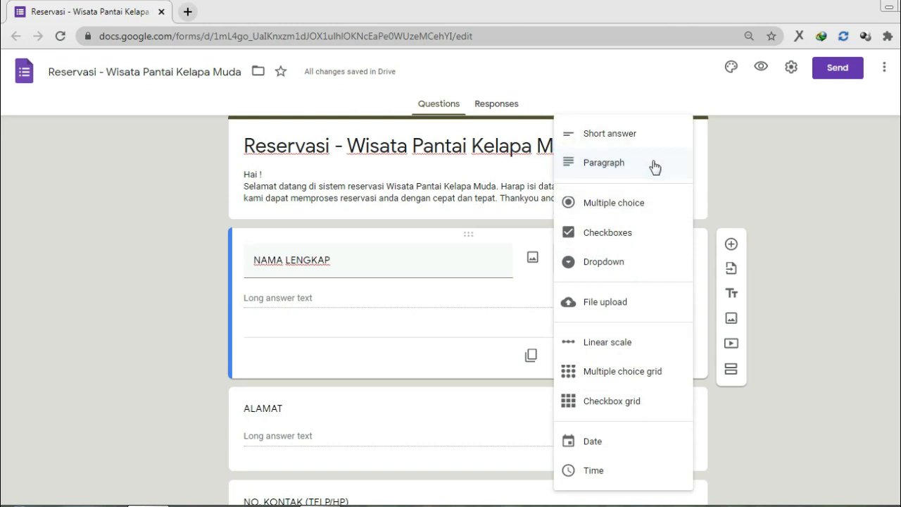
{"action": "left_click", "coordinate": [654, 164]}
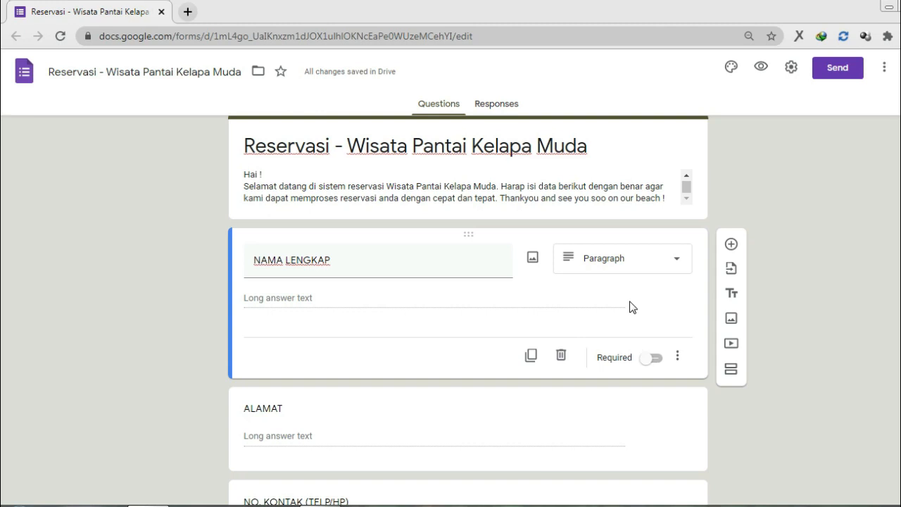
{"action": "left_click", "coordinate": [653, 358]}
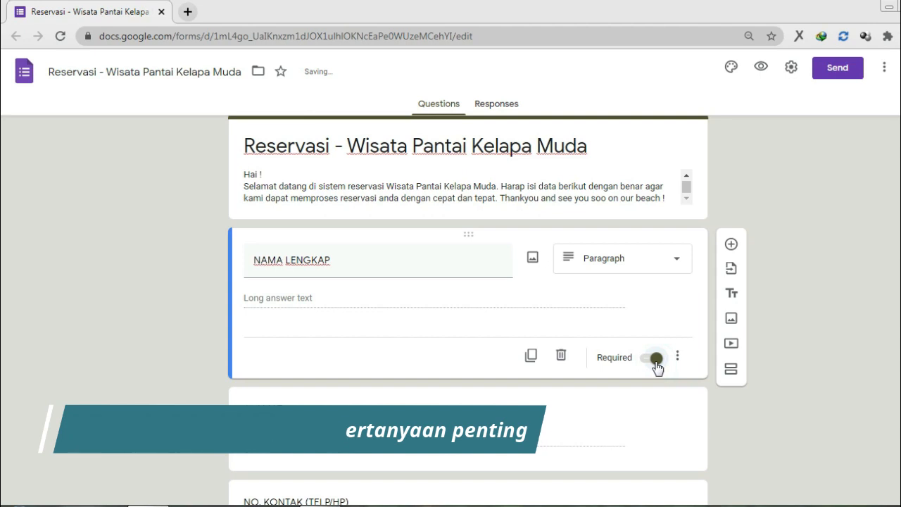
{"action": "scroll", "coordinate": [657, 366], "scroll_direction": "down", "scroll_amount": 2}
{"action": "left_click", "coordinate": [430, 306]}
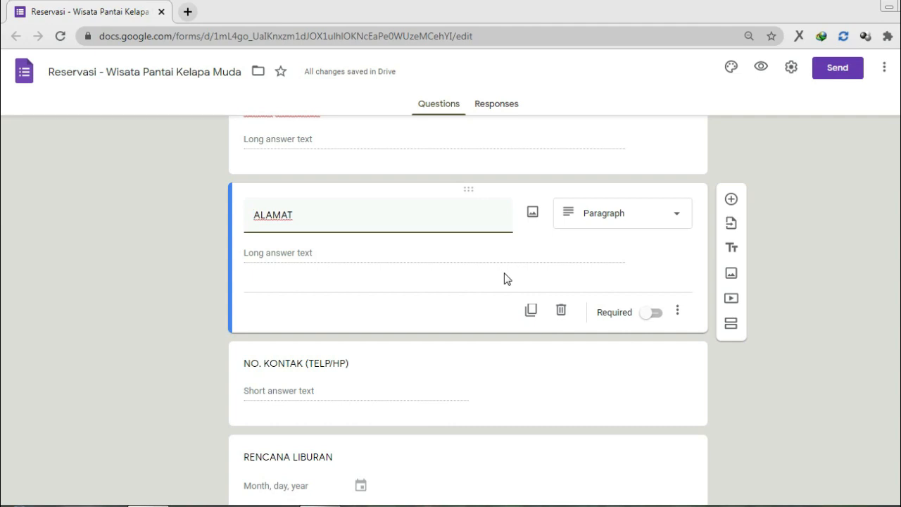
Step: Switch on Required for the ALAMAT question, leaving its type as Paragraph
{"action": "scroll", "coordinate": [507, 279], "scroll_direction": "up", "scroll_amount": 2}
{"action": "scroll", "coordinate": [505, 280], "scroll_direction": "down", "scroll_amount": 1}
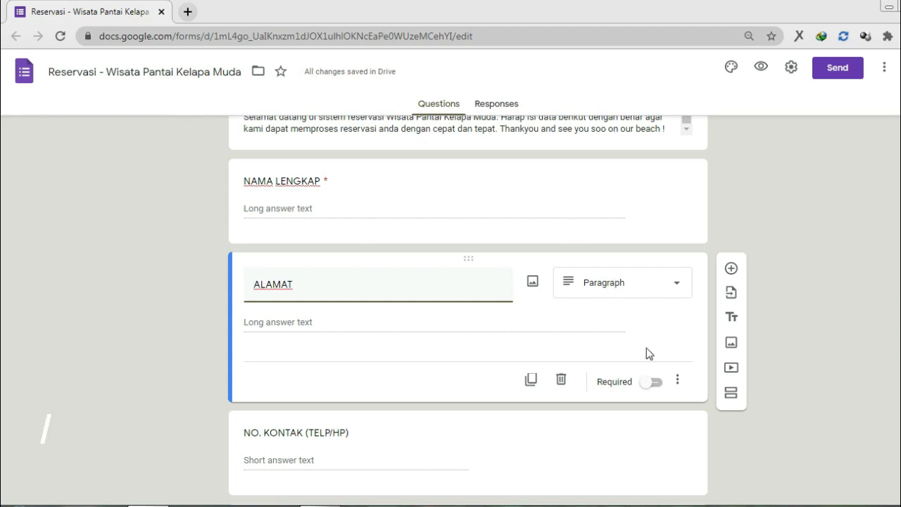
{"action": "left_click", "coordinate": [654, 384]}
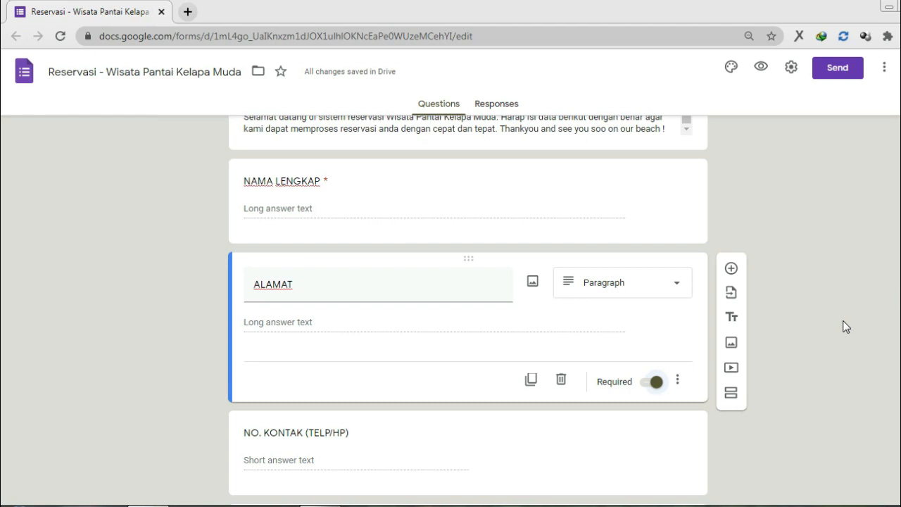
{"action": "left_click", "coordinate": [653, 274]}
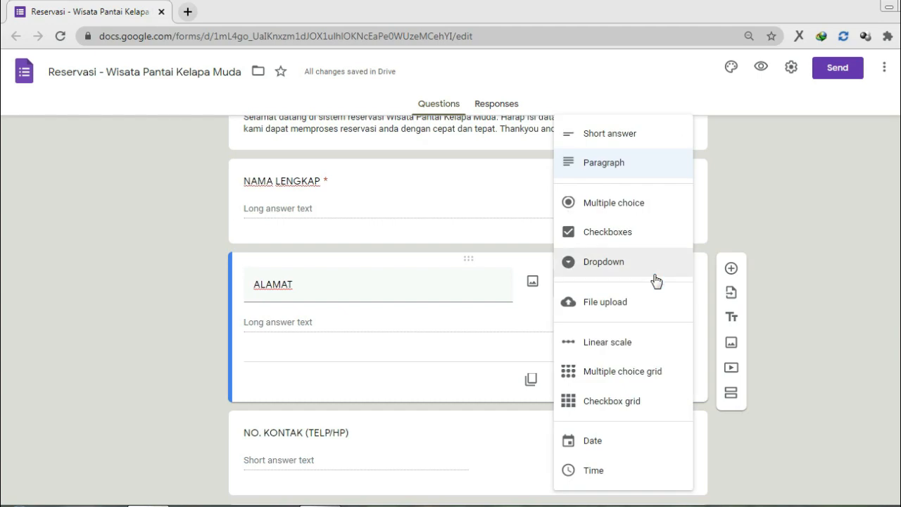
{"action": "left_click", "coordinate": [847, 232]}
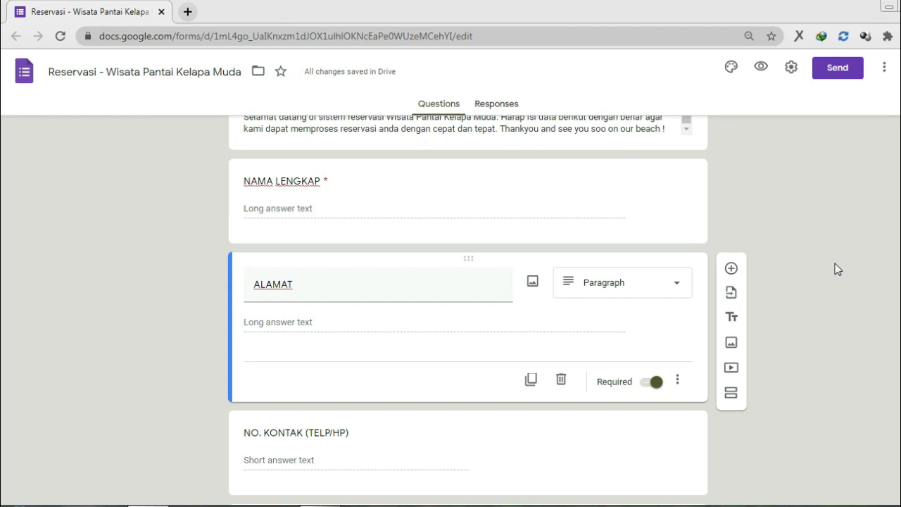
{"action": "scroll", "coordinate": [835, 266], "scroll_direction": "down", "scroll_amount": 2}
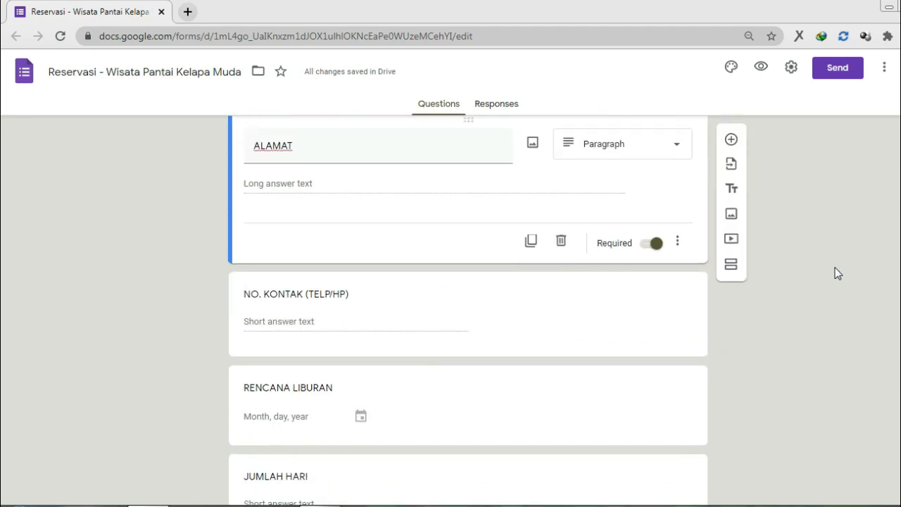
{"action": "left_click", "coordinate": [371, 311]}
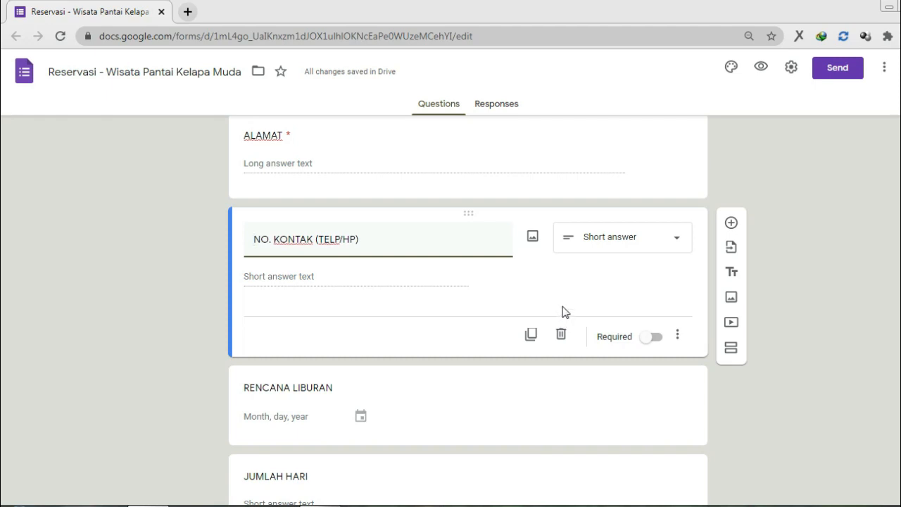
Step: Make NO. KONTAK (TELP/HP) required and add Number response validation to it
{"action": "left_click", "coordinate": [655, 337]}
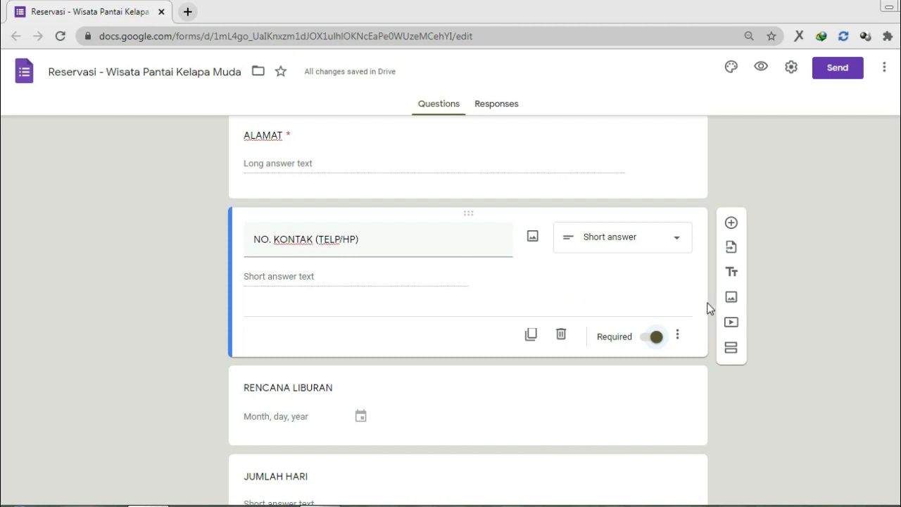
{"action": "left_click", "coordinate": [681, 336]}
{"action": "left_click", "coordinate": [700, 412]}
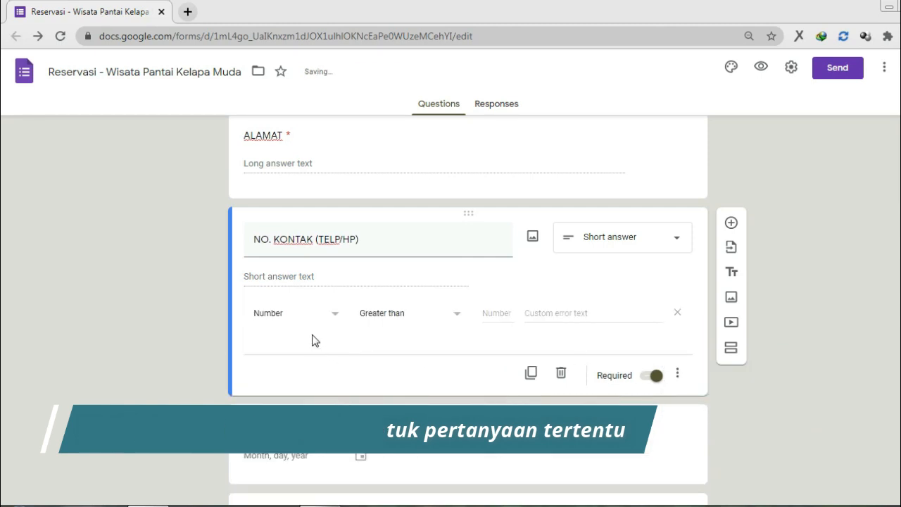
{"action": "left_click", "coordinate": [314, 321]}
{"action": "left_click", "coordinate": [315, 321]}
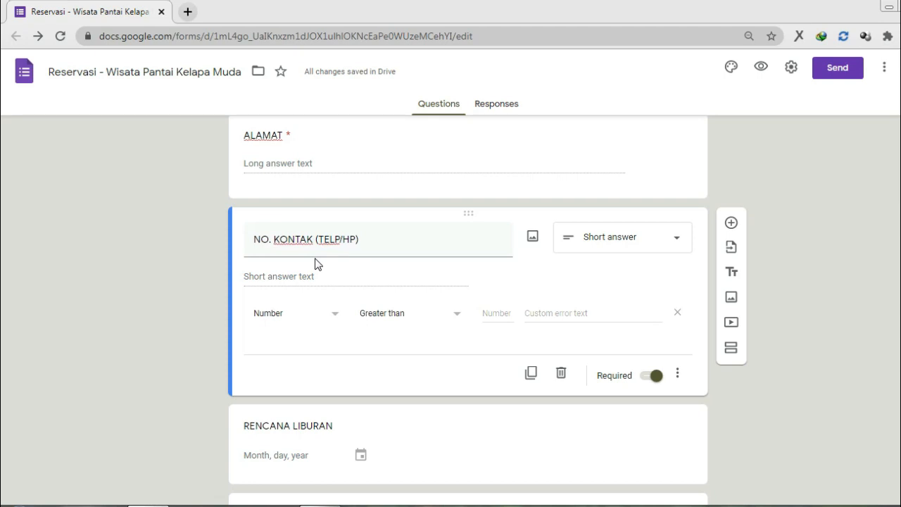
Step: Set the NO. KONTAK validation rule to Number, Is number
{"action": "left_click", "coordinate": [292, 315]}
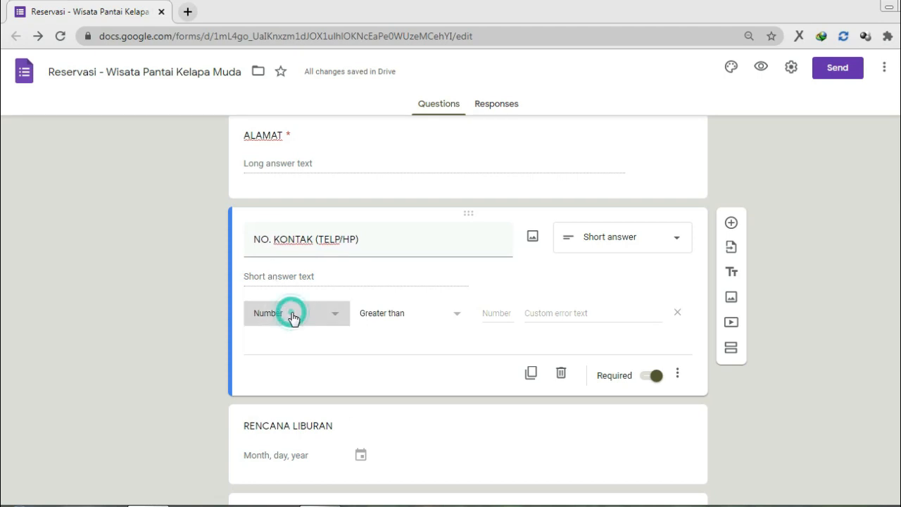
{"action": "left_click", "coordinate": [293, 317]}
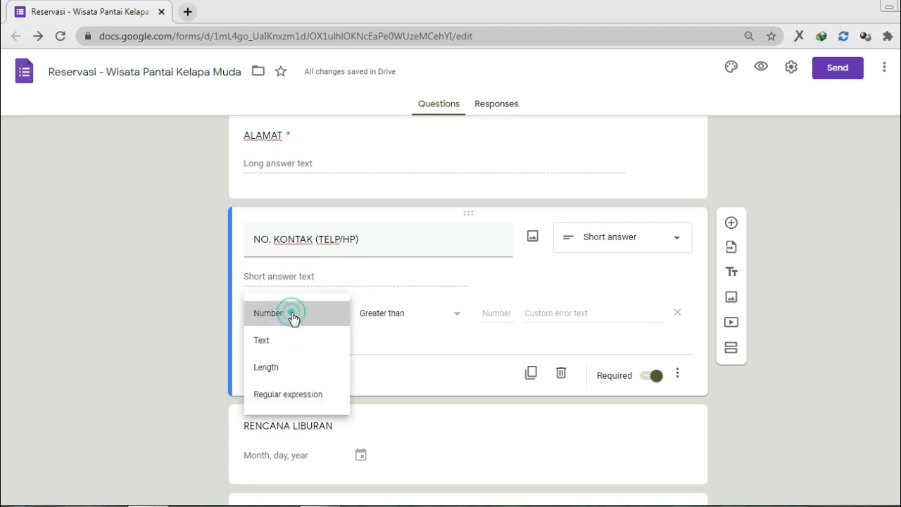
{"action": "left_click", "coordinate": [402, 316]}
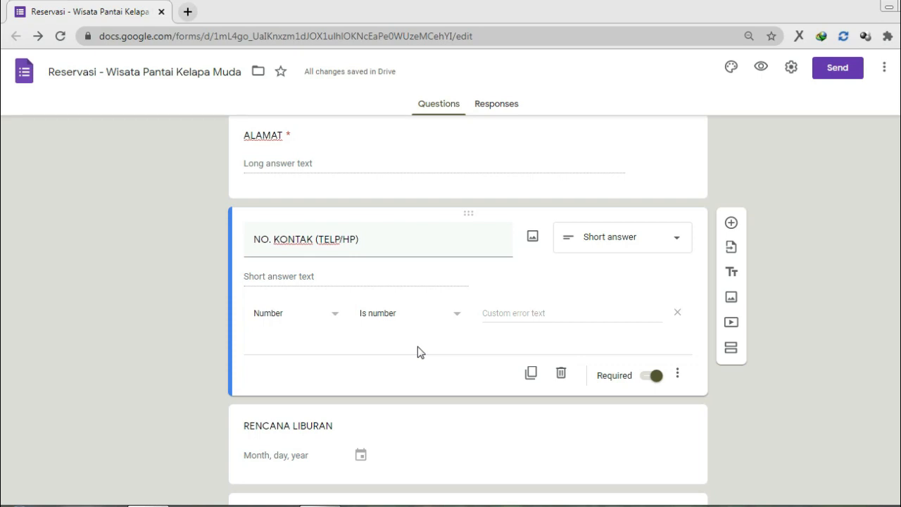
Step: Add the custom error text 'Harap diisi dengan nomor hp yang aktif dan sering digunanakan.'
{"action": "left_click", "coordinate": [561, 312]}
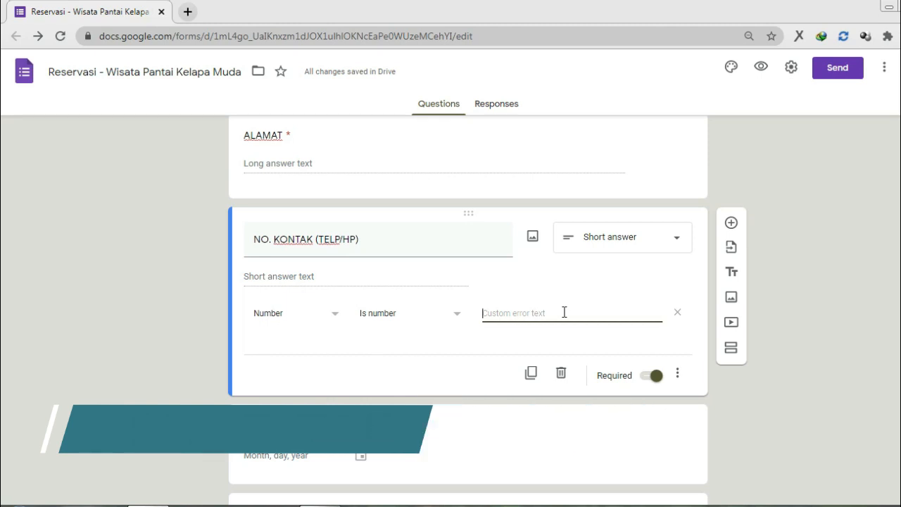
{"action": "type", "text": "S"}
{"action": "key", "text": "BackSpace"}
{"action": "type", "text": "Hara"}
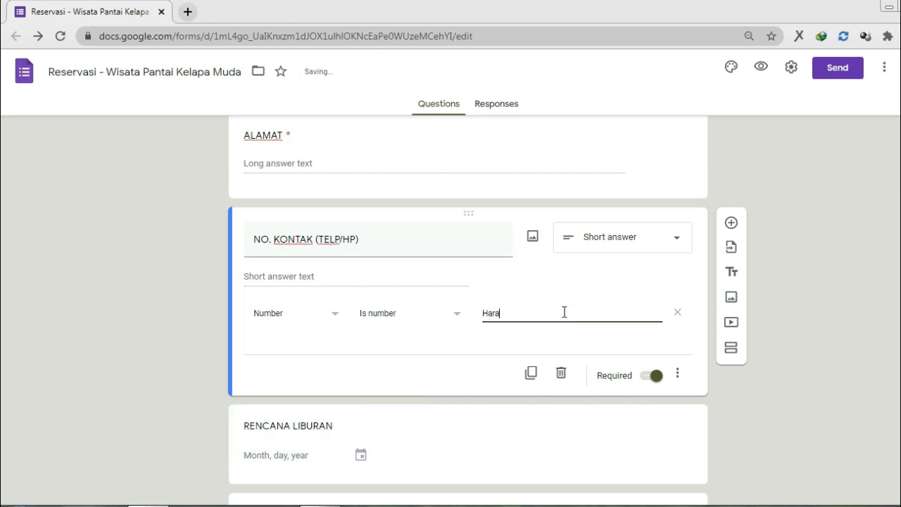
{"action": "type", "text": "p diisi dengan no"}
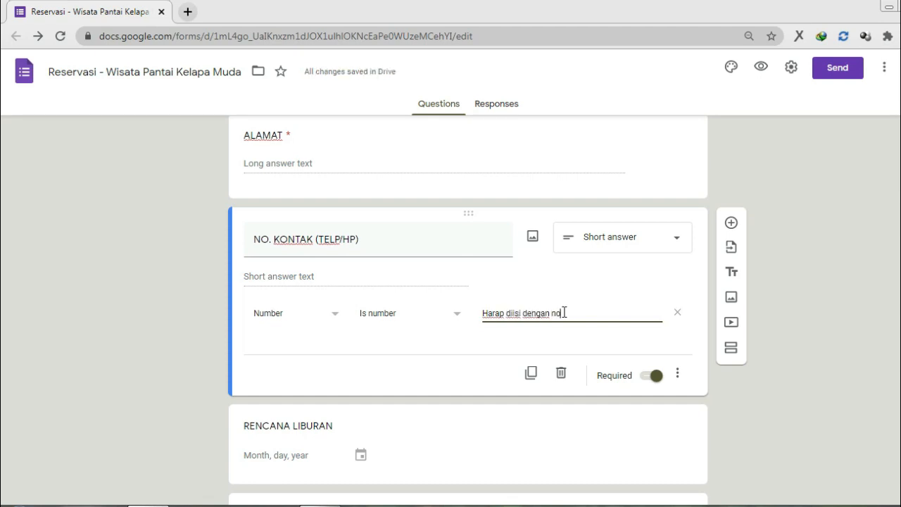
{"action": "type", "text": "mor hp y"}
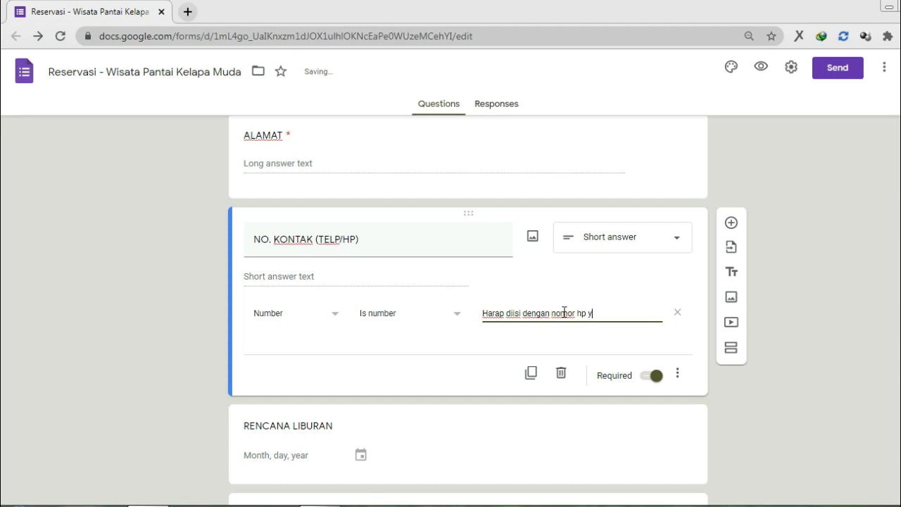
{"action": "type", "text": "ang aktif dan sering"}
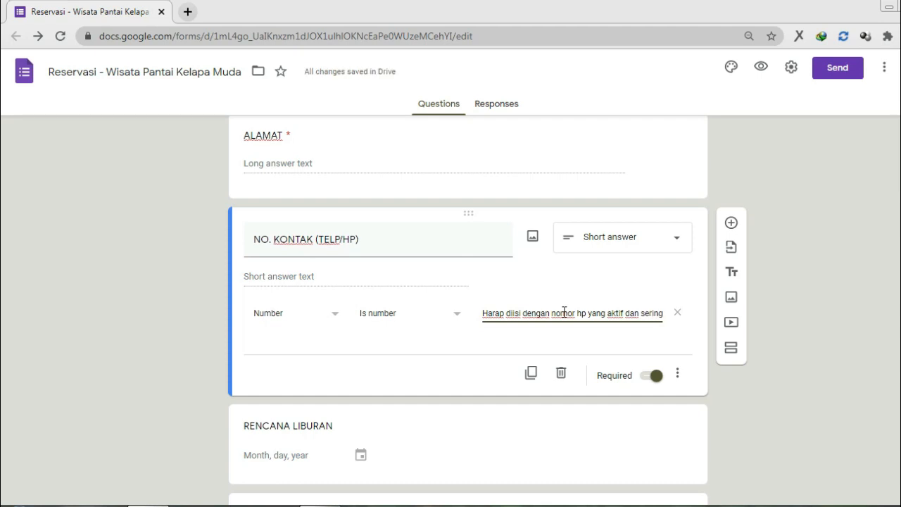
{"action": "type", "text": " diguna"}
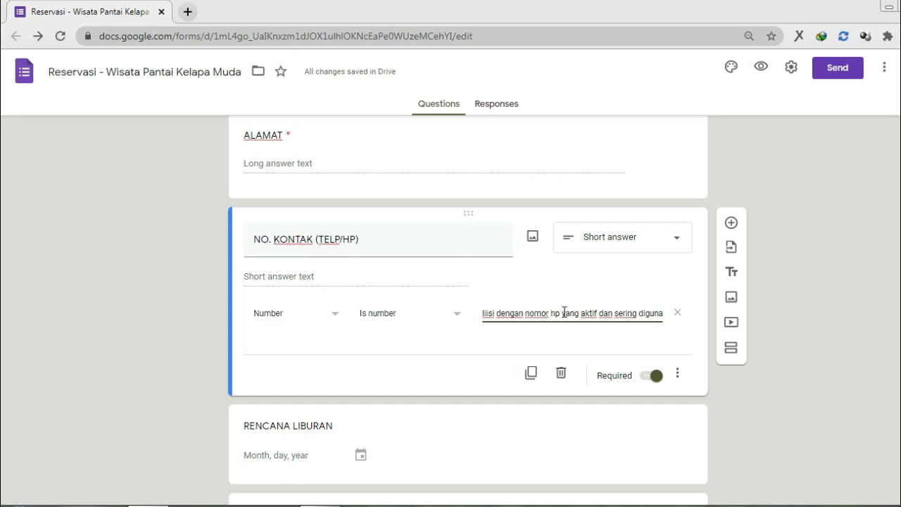
{"action": "type", "text": "nakan."}
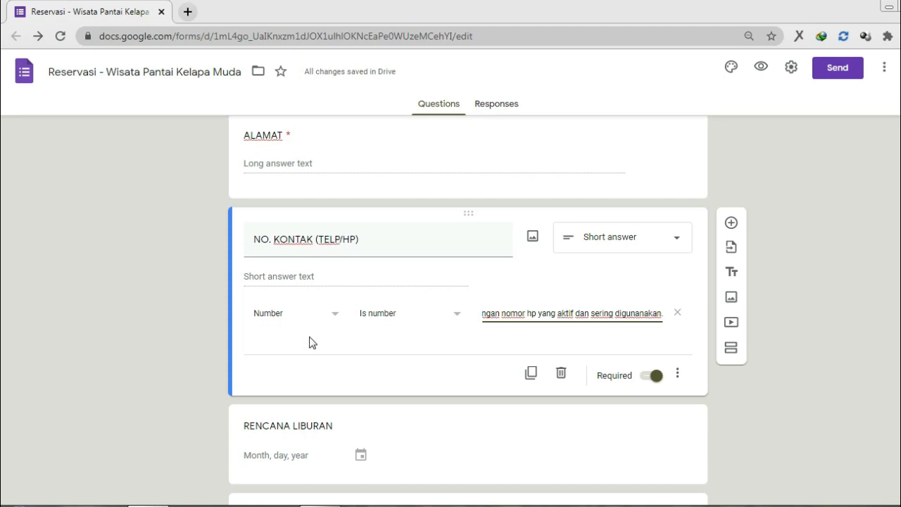
{"action": "left_click", "coordinate": [199, 317]}
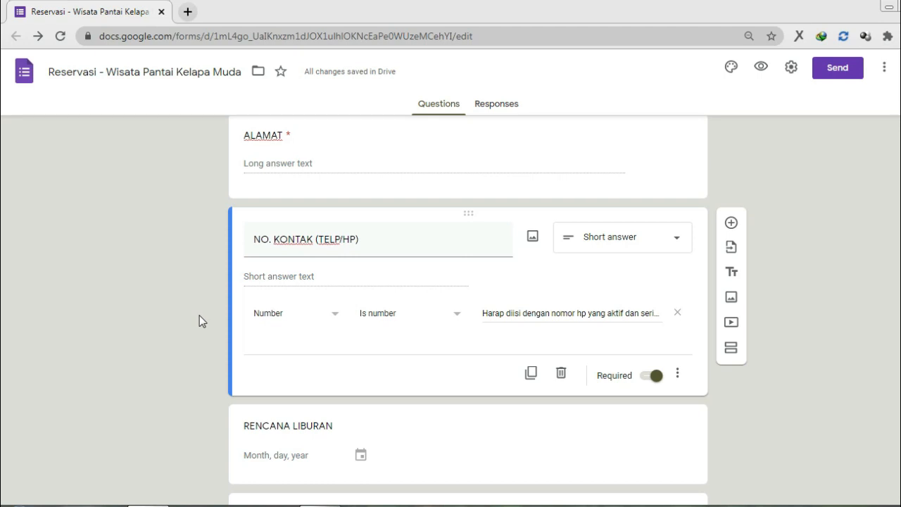
Step: Rename the RENCANA LIBURAN question to RENCANA AWAL LIBURAN
{"action": "scroll", "coordinate": [199, 315], "scroll_direction": "down", "scroll_amount": 1}
{"action": "scroll", "coordinate": [200, 317], "scroll_direction": "down", "scroll_amount": 2}
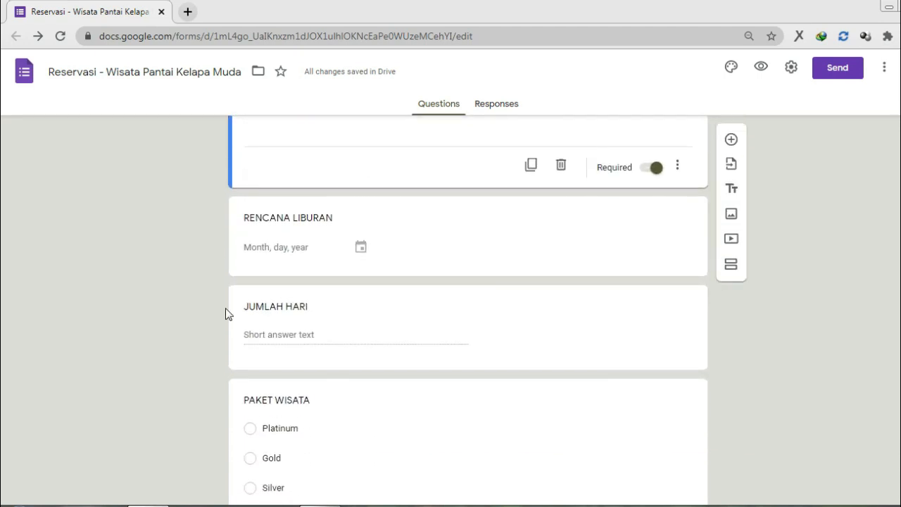
{"action": "left_click", "coordinate": [307, 248]}
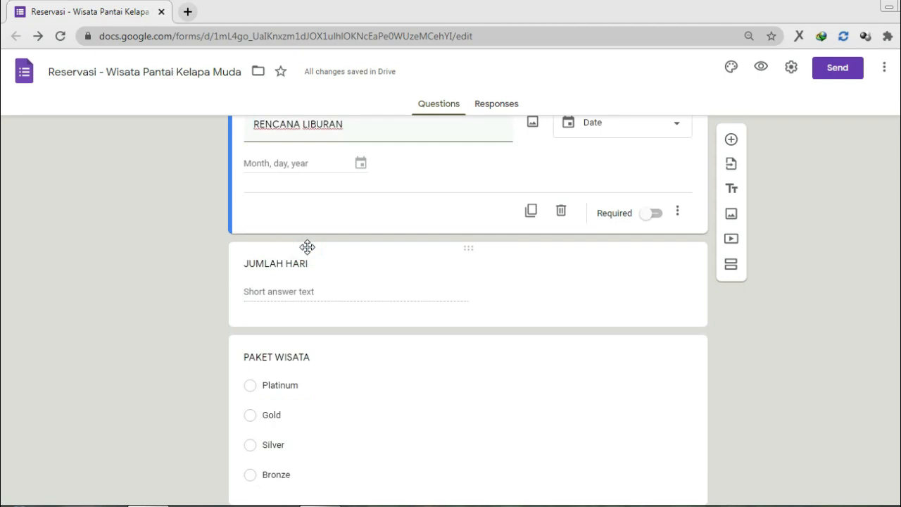
{"action": "scroll", "coordinate": [85, 223], "scroll_direction": "up", "scroll_amount": 2}
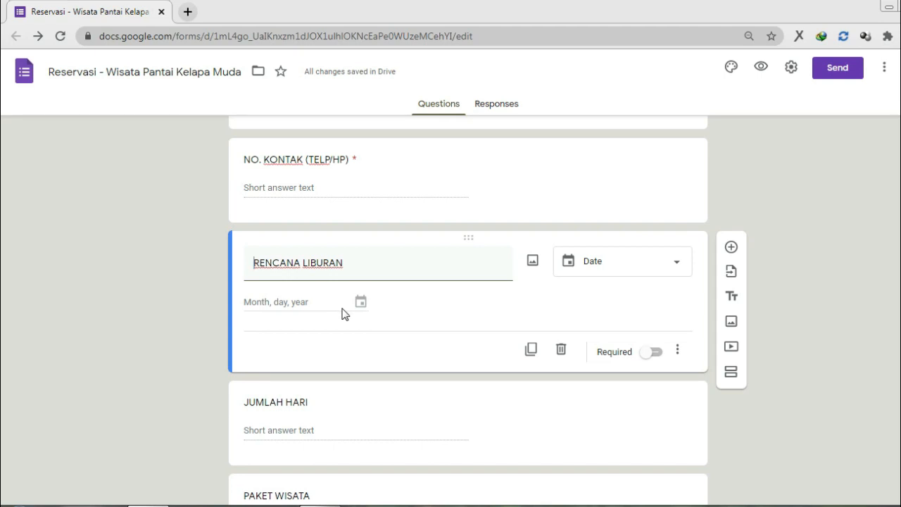
{"action": "left_click", "coordinate": [300, 262]}
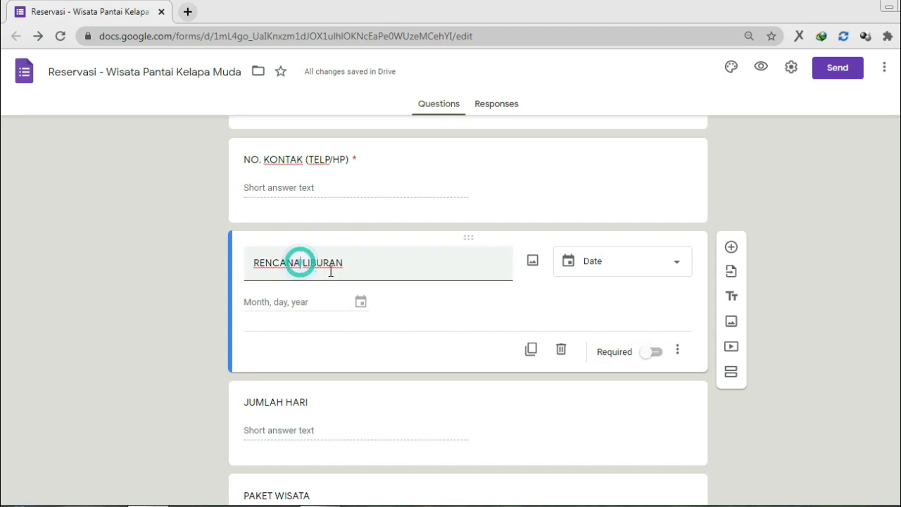
{"action": "type", "text": "AWAL"}
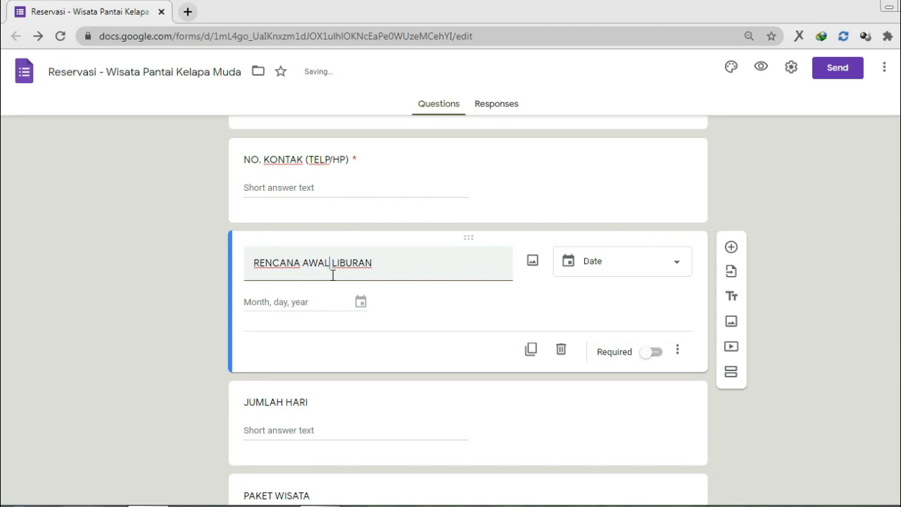
Step: Keep the date question's type as Date and mark it required
{"action": "left_click", "coordinate": [622, 264]}
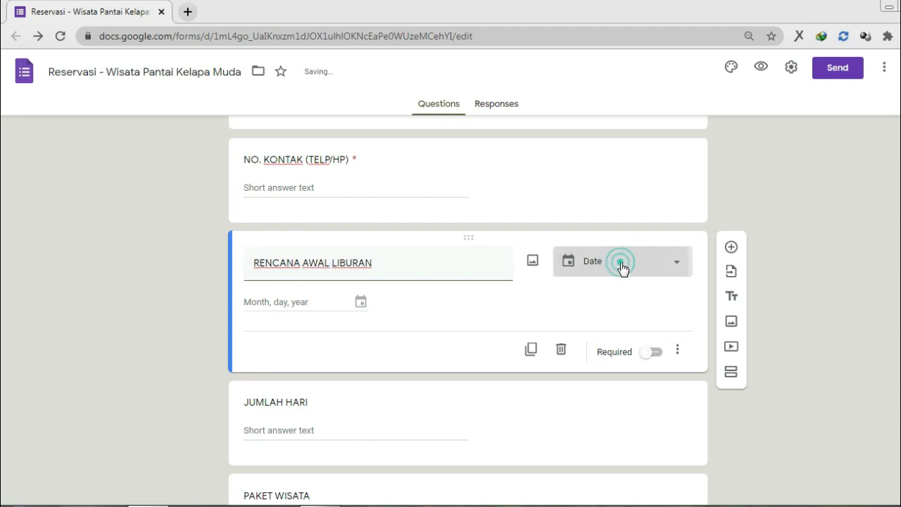
{"action": "left_click", "coordinate": [844, 283]}
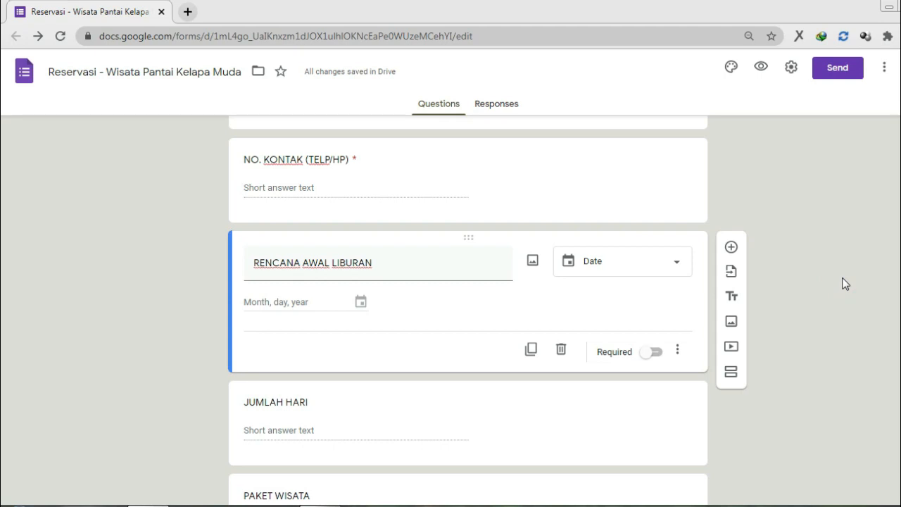
{"action": "left_click", "coordinate": [653, 352]}
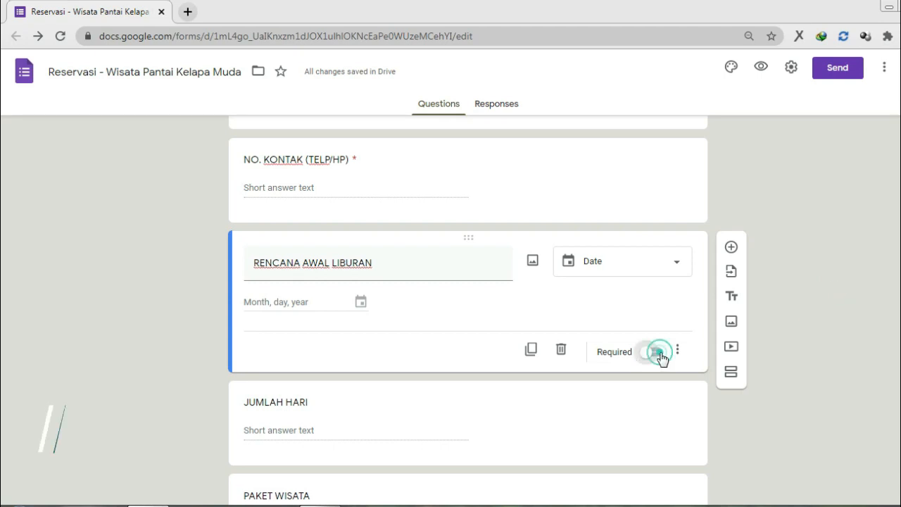
{"action": "left_click", "coordinate": [394, 440]}
Step: Make JUMLAH HARI required with Number, Is number response validation
{"action": "scroll", "coordinate": [460, 412], "scroll_direction": "down", "scroll_amount": 2}
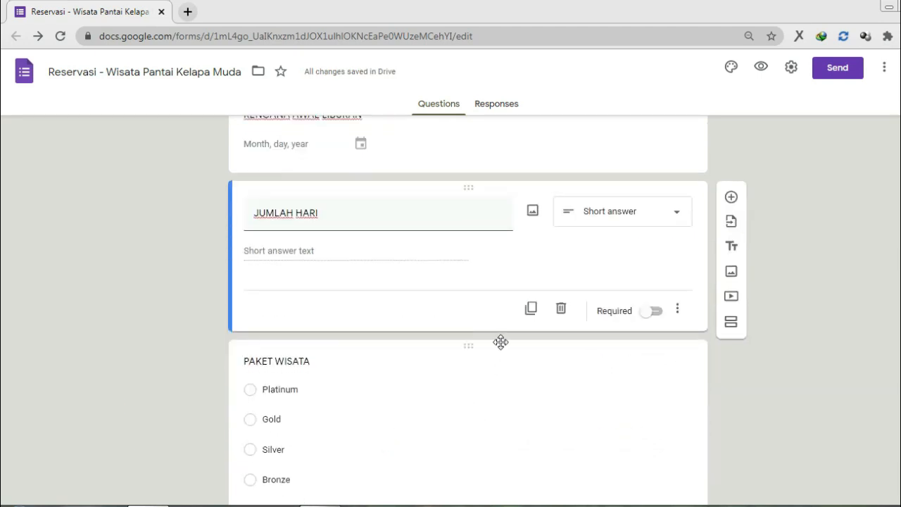
{"action": "left_click", "coordinate": [654, 312]}
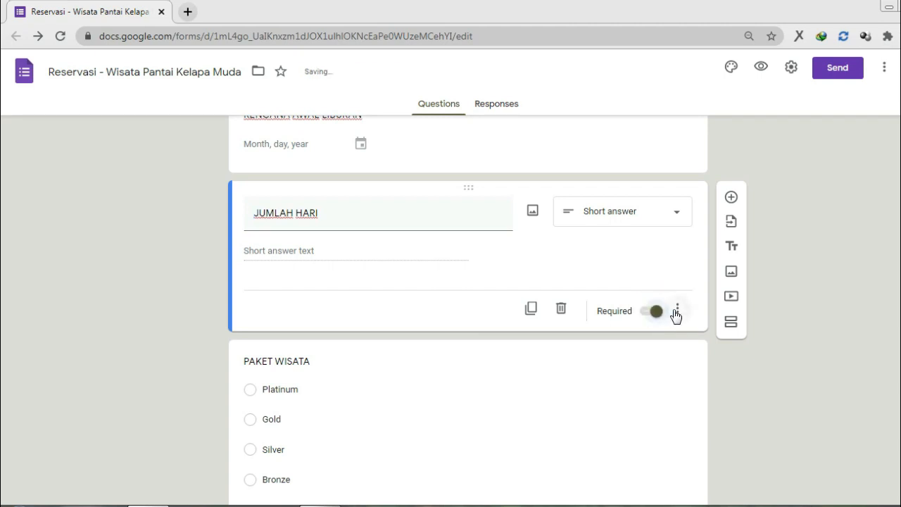
{"action": "left_click", "coordinate": [675, 314]}
{"action": "left_click", "coordinate": [700, 388]}
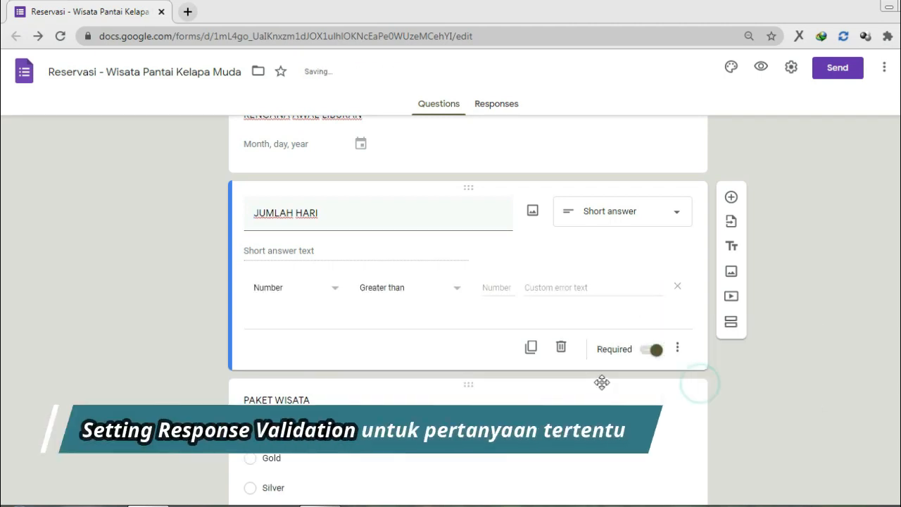
{"action": "left_click", "coordinate": [373, 292]}
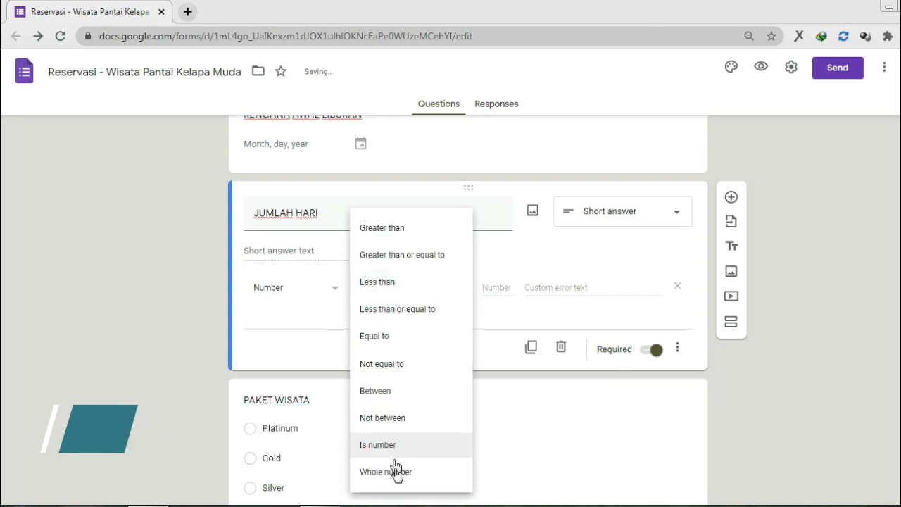
{"action": "left_click", "coordinate": [397, 446]}
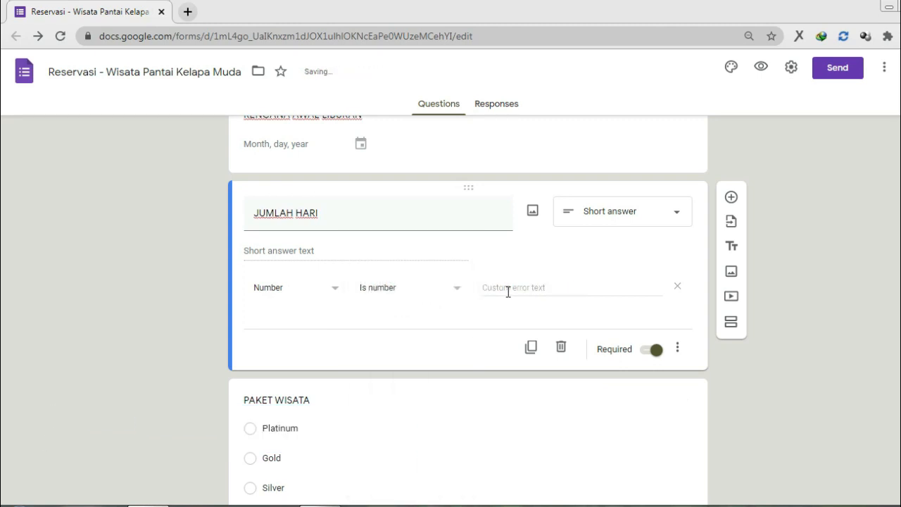
Step: Enter the custom error text 'Isi jumlah hari liburan (angka).'
{"action": "left_click", "coordinate": [508, 291]}
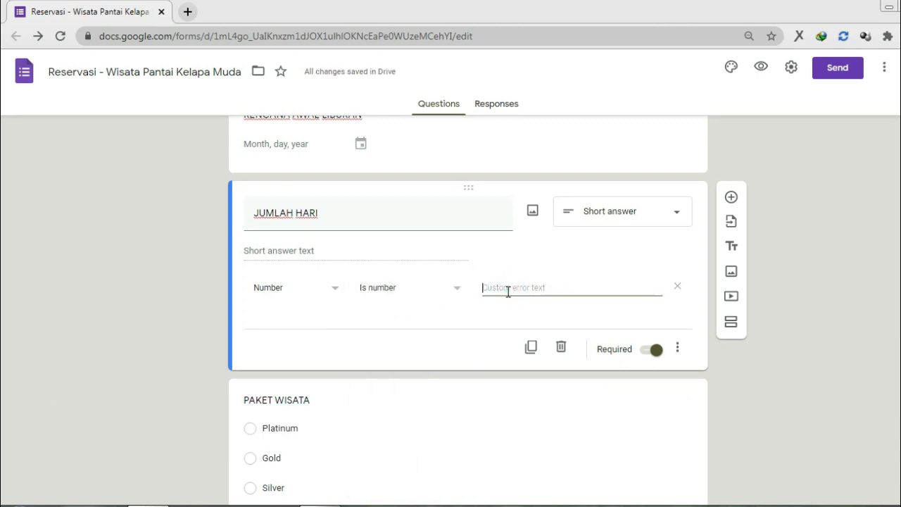
{"action": "type", "text": "i"}
{"action": "key", "text": "BackSpace"}
{"action": "type", "text": "Isi"}
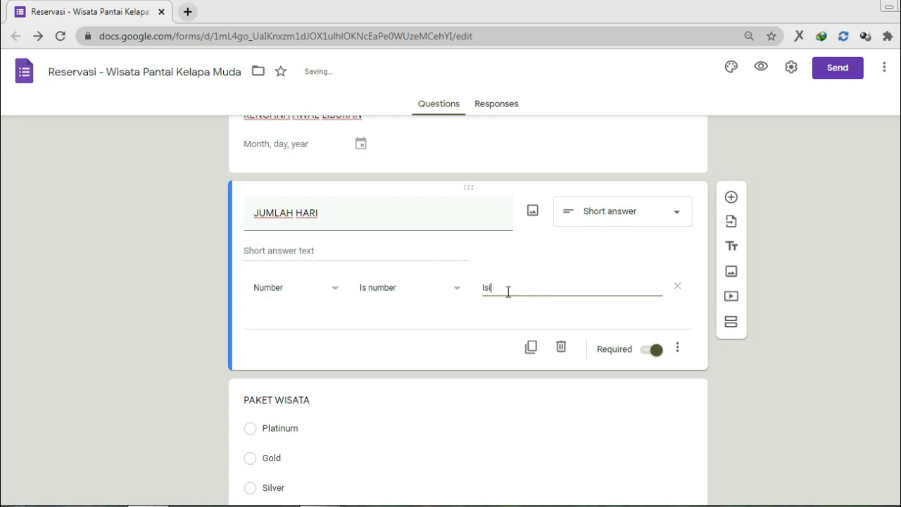
{"action": "type", "text": " jumlah harinliburan"}
{"action": "key", "text": "Left"}
{"action": "key", "text": "Left"}
{"action": "key", "text": "Left"}
{"action": "key", "text": "Left"}
{"action": "key", "text": "Left"}
{"action": "key", "text": "Left"}
{"action": "key", "text": "Left"}
{"action": "key", "text": "BackSpace"}
{"action": "key", "text": "End"}
{"action": "type", "text": "(angka"}
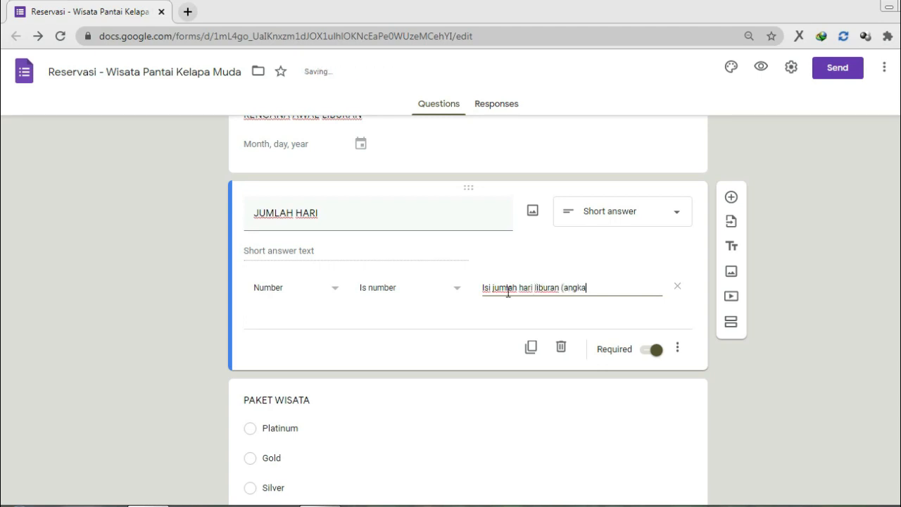
{"action": "type", "text": ")."}
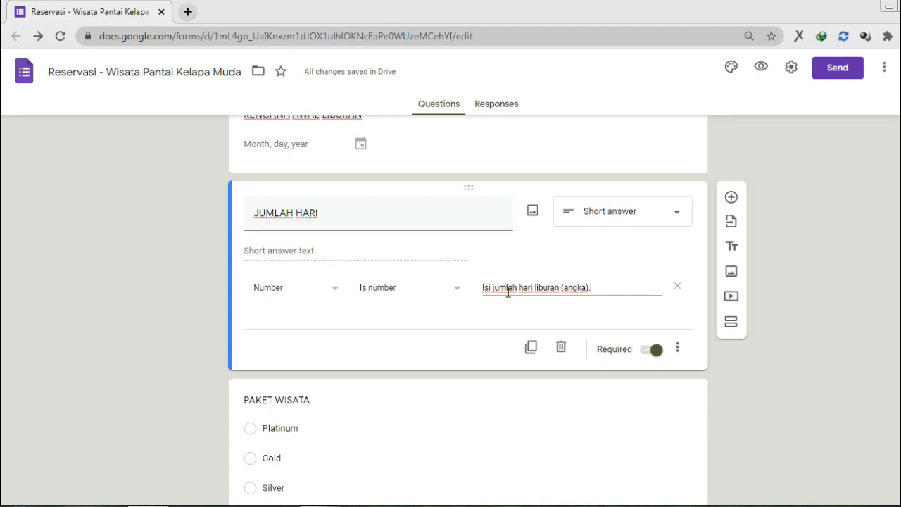
{"action": "left_click", "coordinate": [97, 307]}
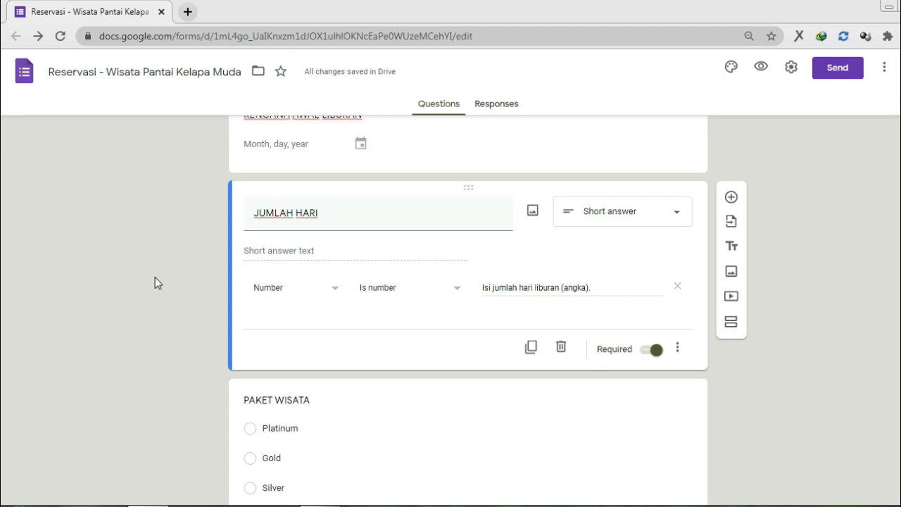
{"action": "scroll", "coordinate": [156, 280], "scroll_direction": "down", "scroll_amount": 3}
Step: Try Checkboxes and Dropdown for PAKET WISATA, then return it to Multiple choice
{"action": "left_click", "coordinate": [490, 268]}
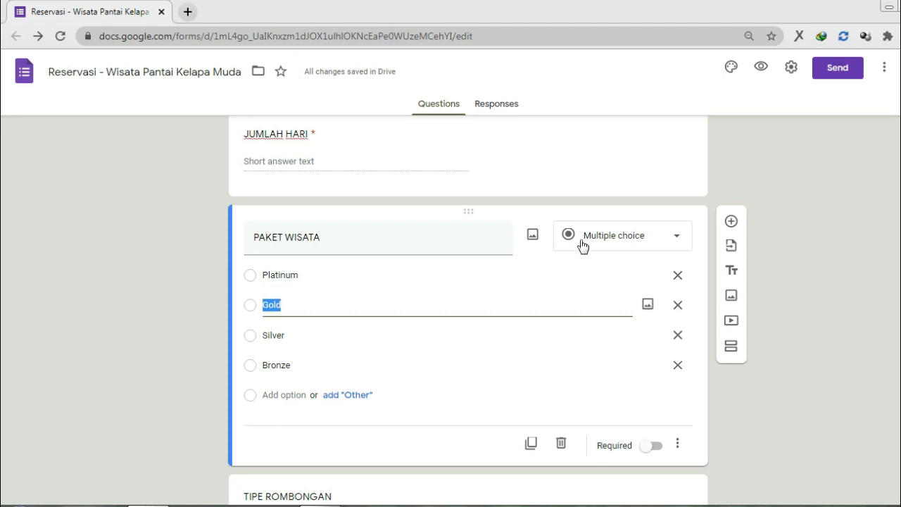
{"action": "left_click", "coordinate": [583, 243]}
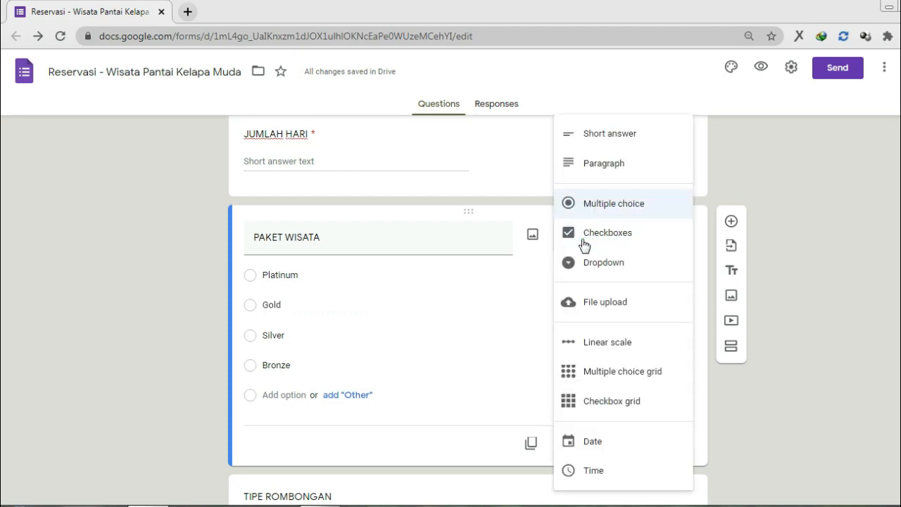
{"action": "left_click", "coordinate": [584, 205]}
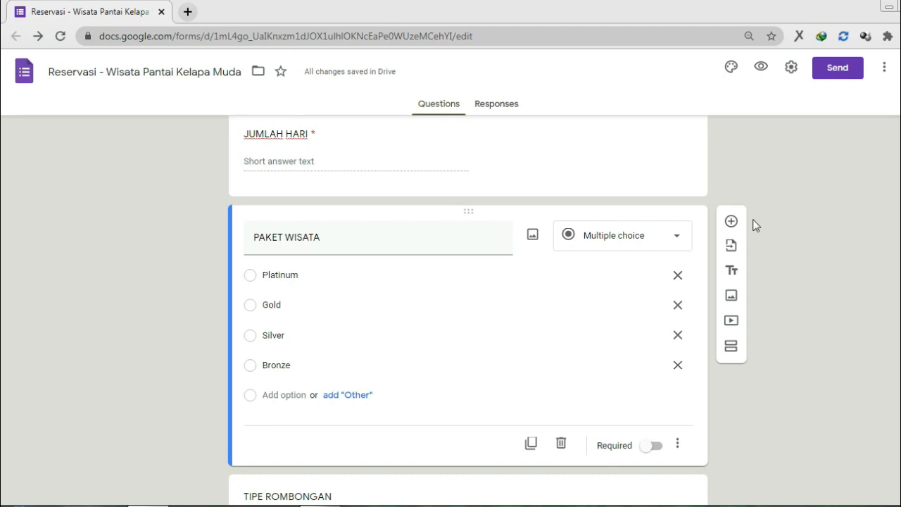
{"action": "left_click", "coordinate": [643, 241]}
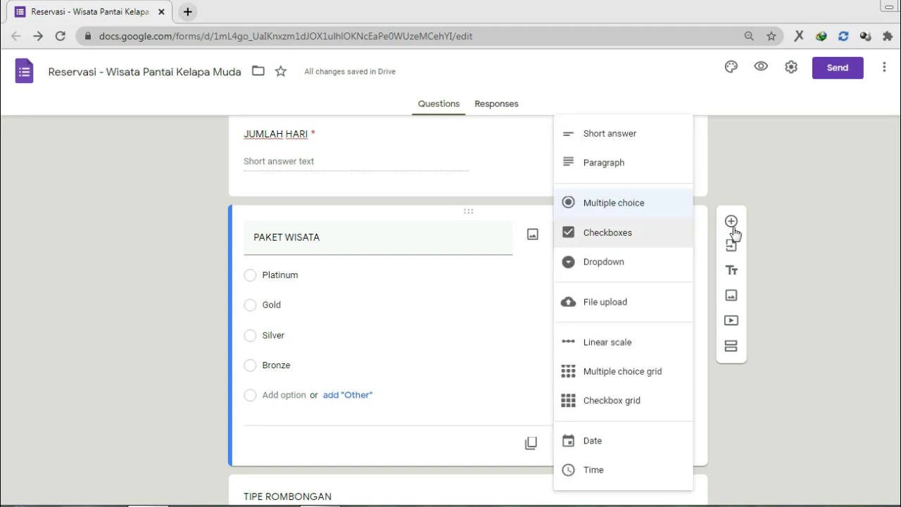
{"action": "left_click", "coordinate": [655, 234]}
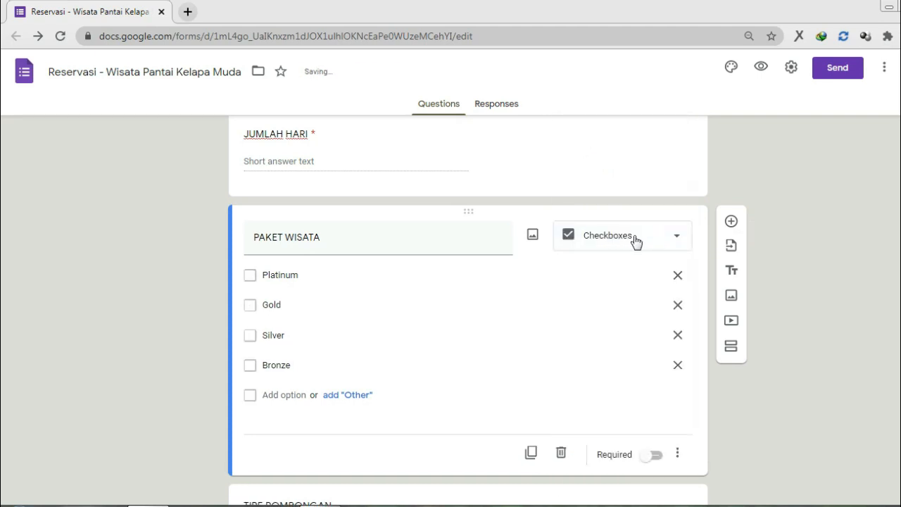
{"action": "left_click", "coordinate": [636, 241]}
{"action": "left_click", "coordinate": [629, 267]}
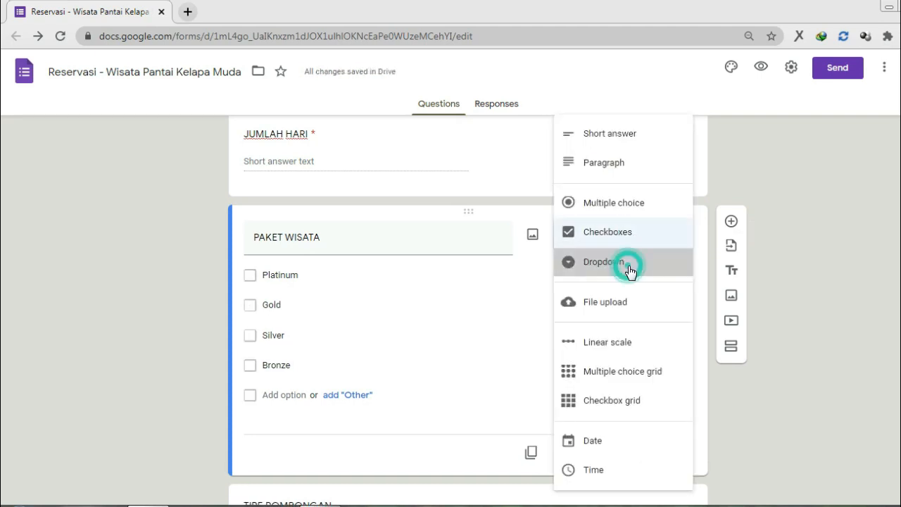
{"action": "left_click", "coordinate": [639, 232]}
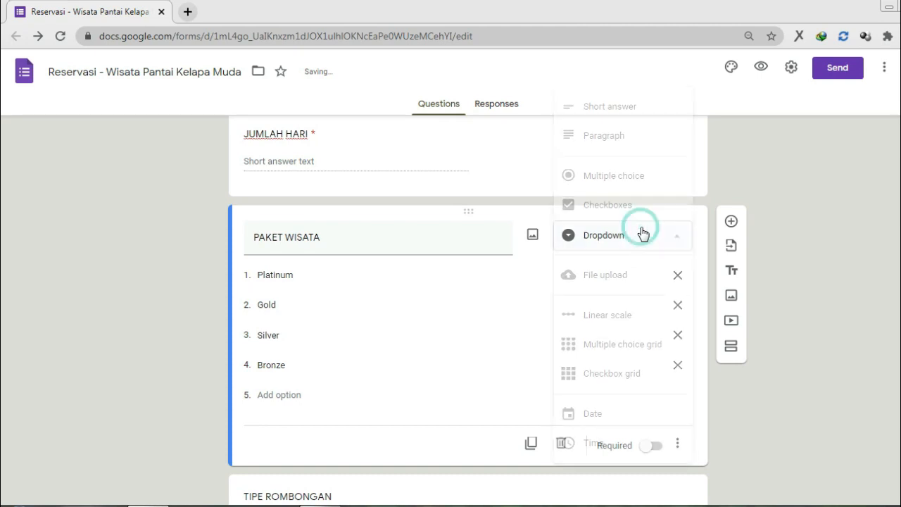
{"action": "left_click", "coordinate": [642, 187]}
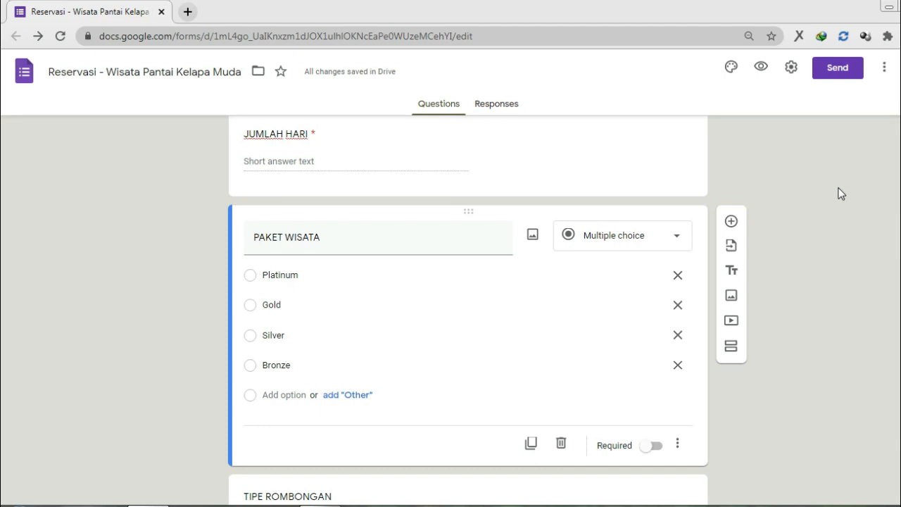
Step: Switch on Required for the PAKET WISATA question
{"action": "scroll", "coordinate": [839, 194], "scroll_direction": "up", "scroll_amount": 1}
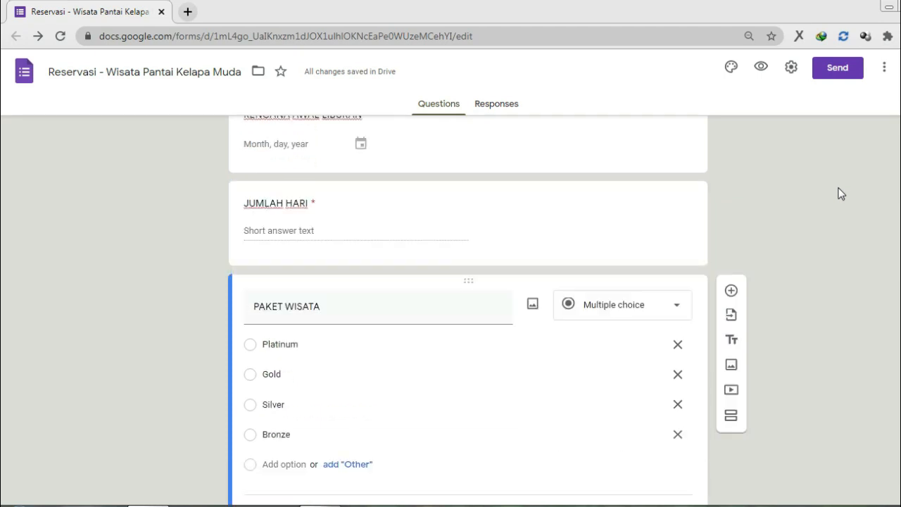
{"action": "scroll", "coordinate": [830, 243], "scroll_direction": "down", "scroll_amount": 3}
{"action": "scroll", "coordinate": [828, 244], "scroll_direction": "down", "scroll_amount": 2}
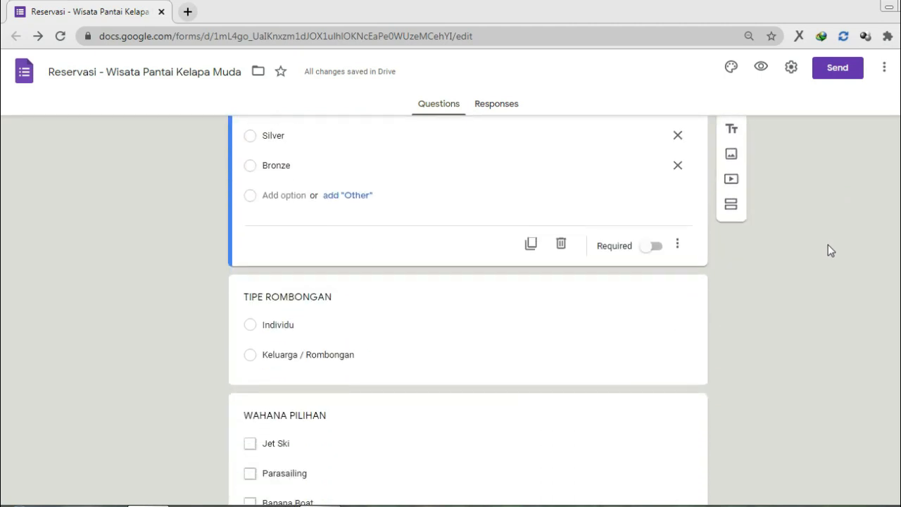
{"action": "scroll", "coordinate": [599, 237], "scroll_direction": "up", "scroll_amount": 2}
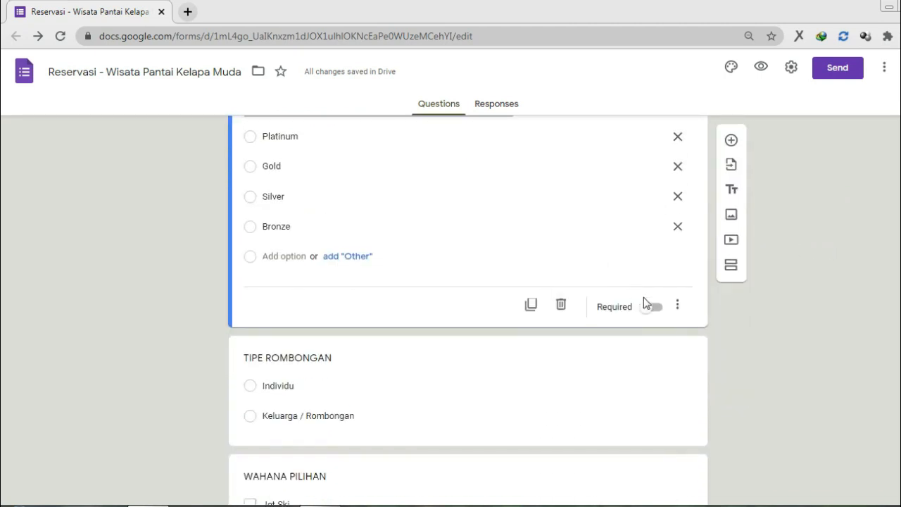
{"action": "left_click", "coordinate": [653, 308]}
{"action": "scroll", "coordinate": [670, 315], "scroll_direction": "up", "scroll_amount": 1}
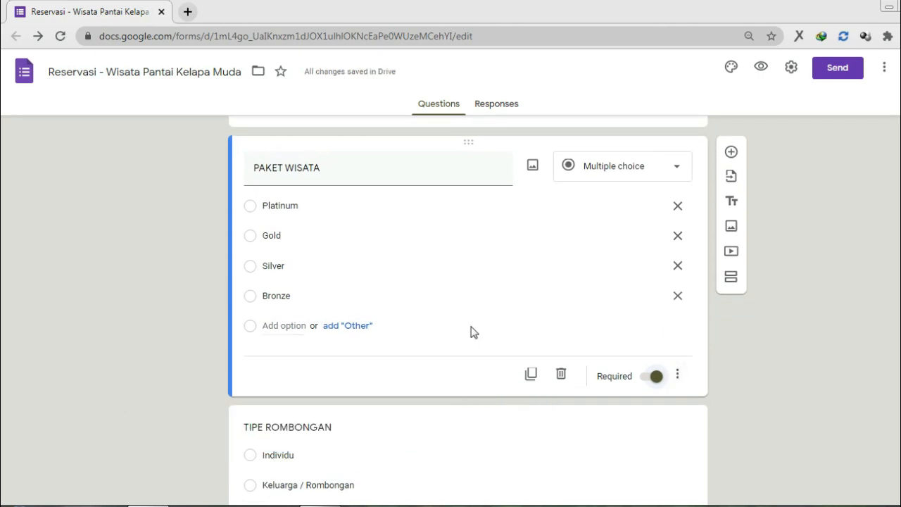
{"action": "scroll", "coordinate": [473, 332], "scroll_direction": "down", "scroll_amount": 2}
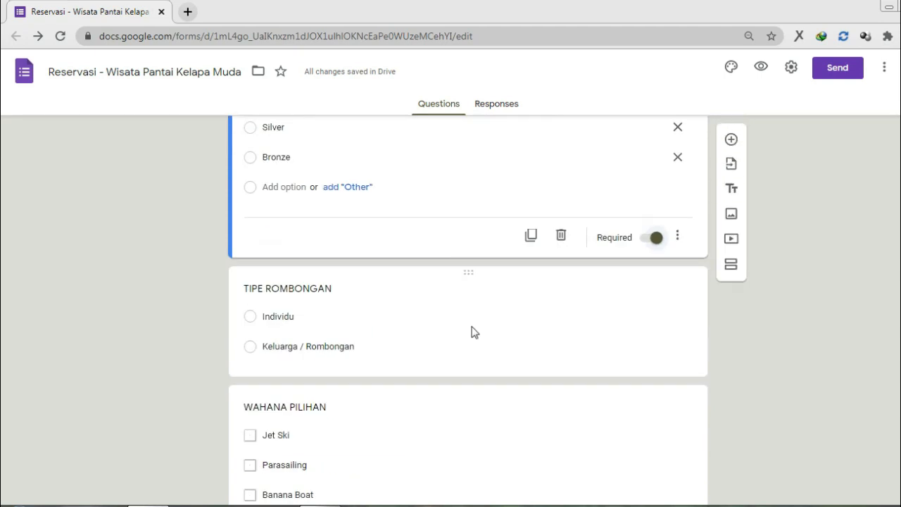
Step: Mark TIPE ROMBONGAN required and change its type from Multiple choice to Dropdown
{"action": "left_click", "coordinate": [459, 333]}
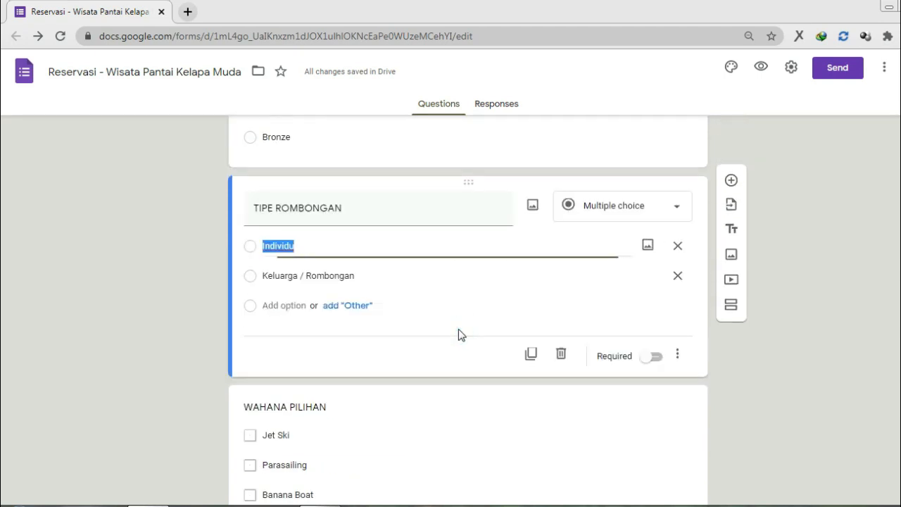
{"action": "left_click", "coordinate": [627, 205]}
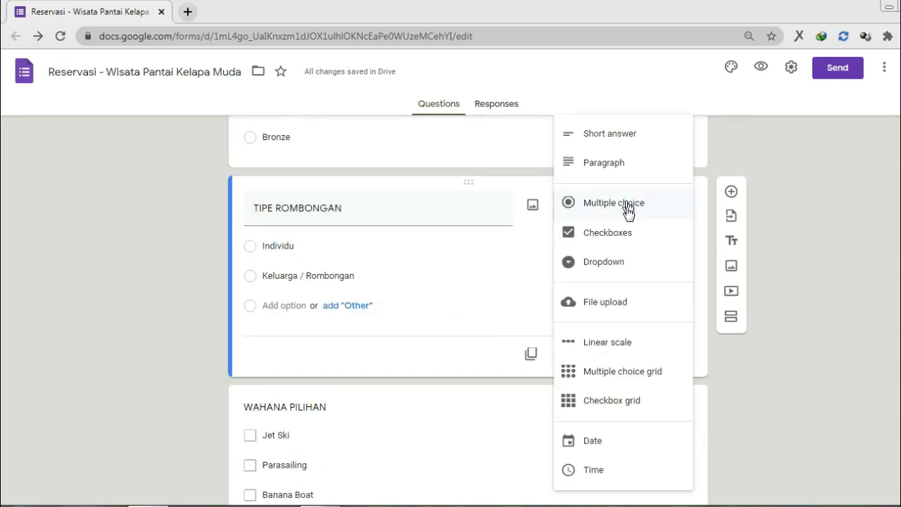
{"action": "left_click", "coordinate": [881, 200]}
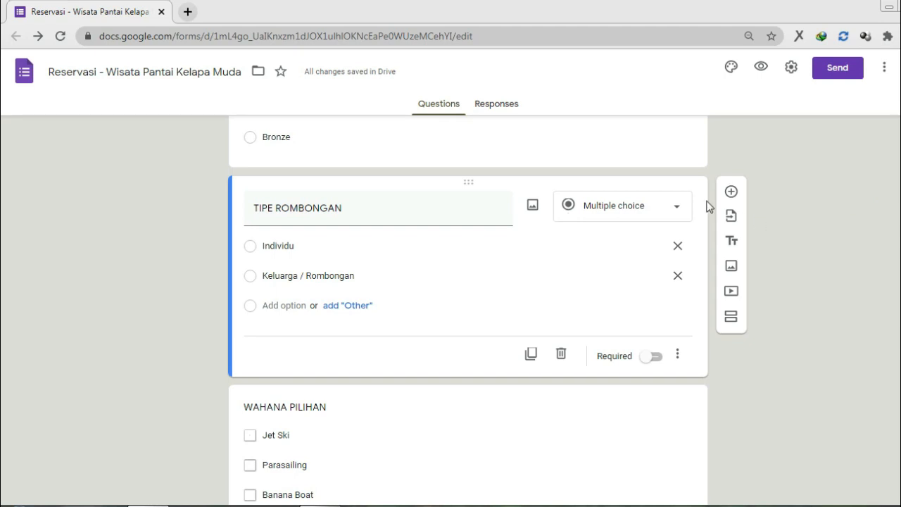
{"action": "left_click", "coordinate": [612, 204]}
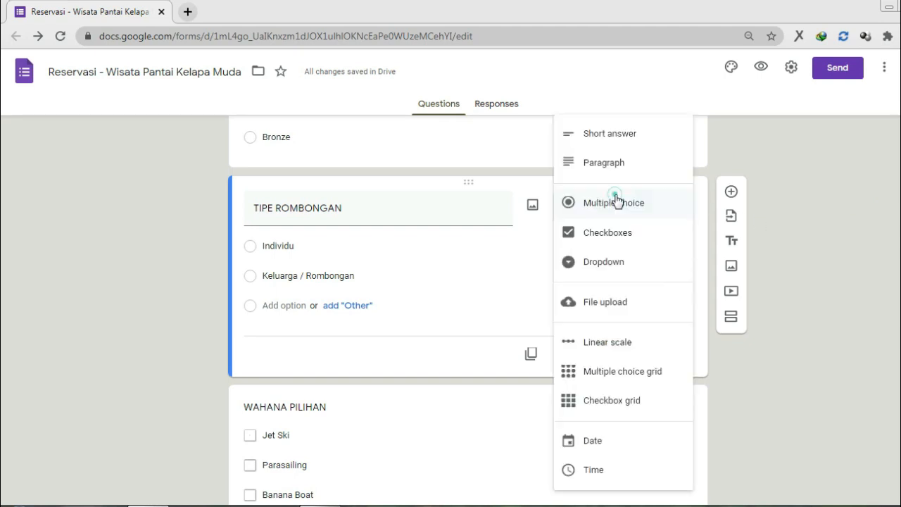
{"action": "left_click", "coordinate": [616, 202]}
{"action": "left_click", "coordinate": [651, 358]}
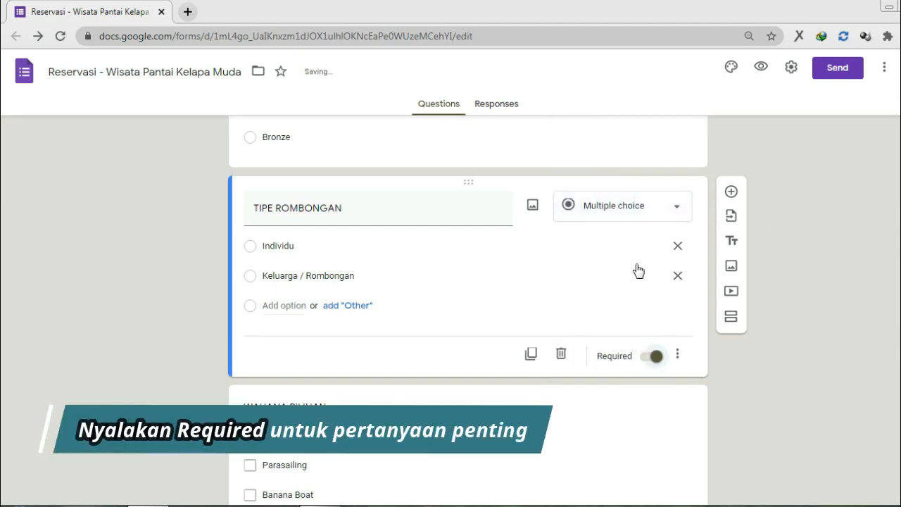
{"action": "left_click", "coordinate": [647, 206]}
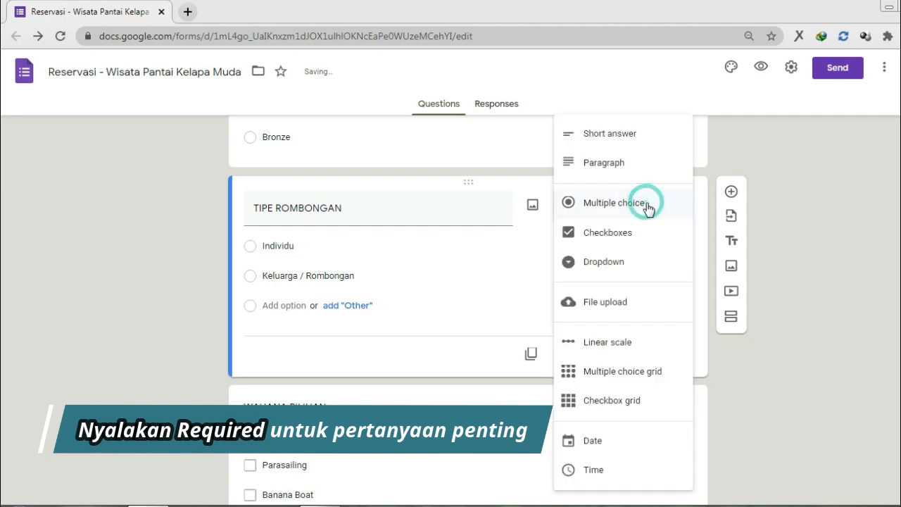
{"action": "left_click", "coordinate": [619, 263]}
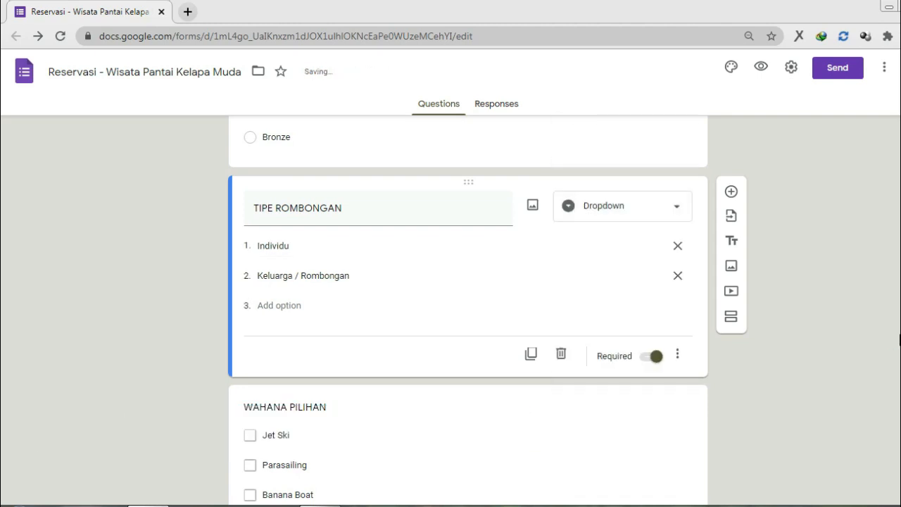
{"action": "scroll", "coordinate": [899, 341], "scroll_direction": "down", "scroll_amount": 3}
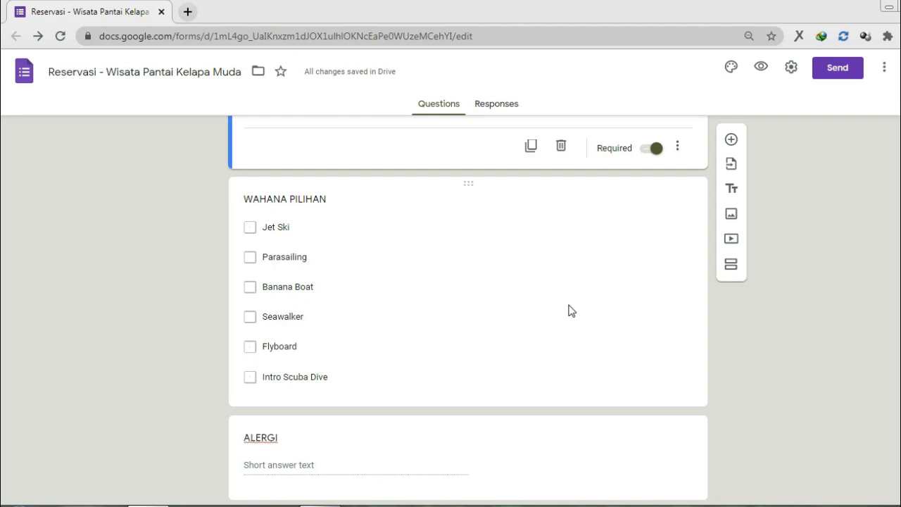
Step: Add an 'Other' choice to WAHANA PILIHAN and switch on its Required toggle
{"action": "left_click", "coordinate": [524, 287]}
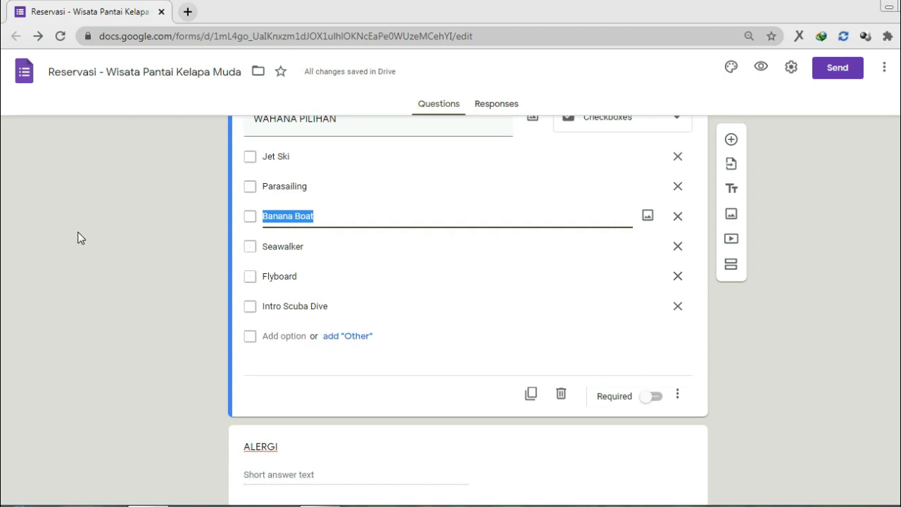
{"action": "scroll", "coordinate": [81, 237], "scroll_direction": "up", "scroll_amount": 1}
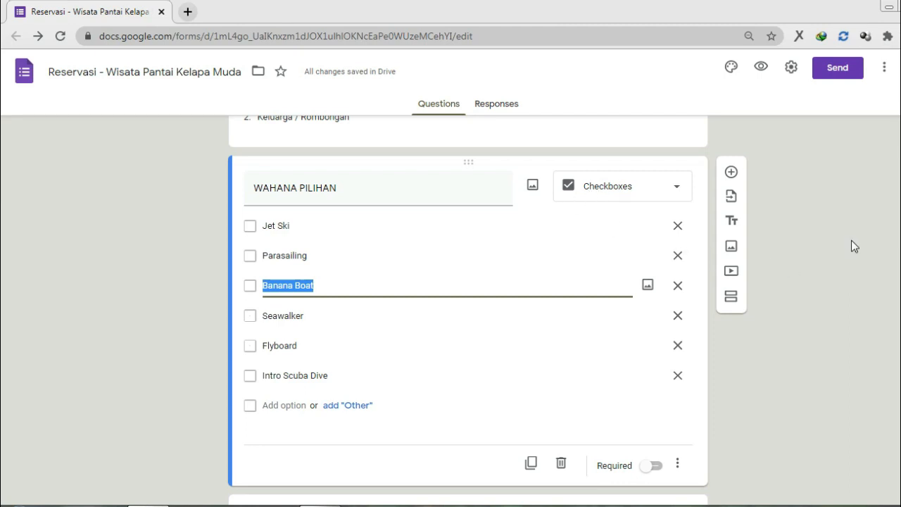
{"action": "left_click", "coordinate": [342, 410]}
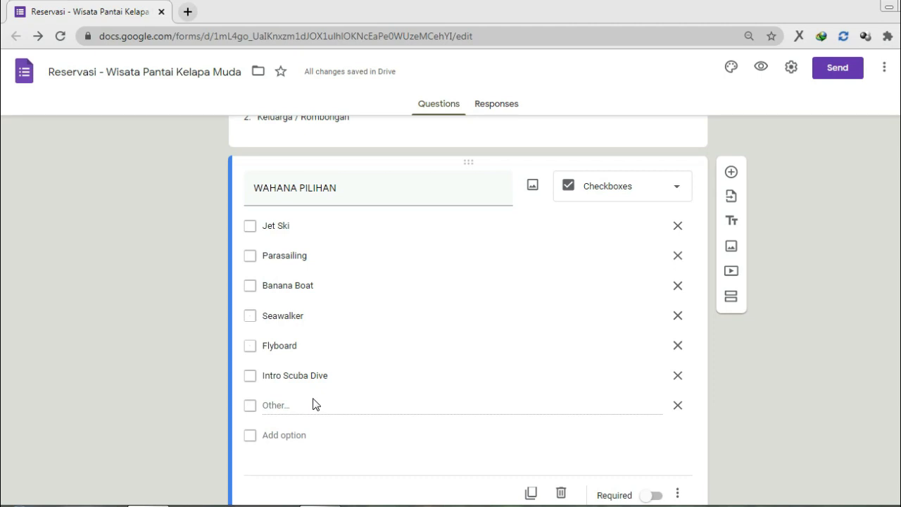
{"action": "scroll", "coordinate": [318, 403], "scroll_direction": "down", "scroll_amount": 1}
{"action": "left_click", "coordinate": [658, 427]}
{"action": "scroll", "coordinate": [760, 364], "scroll_direction": "down", "scroll_amount": 1}
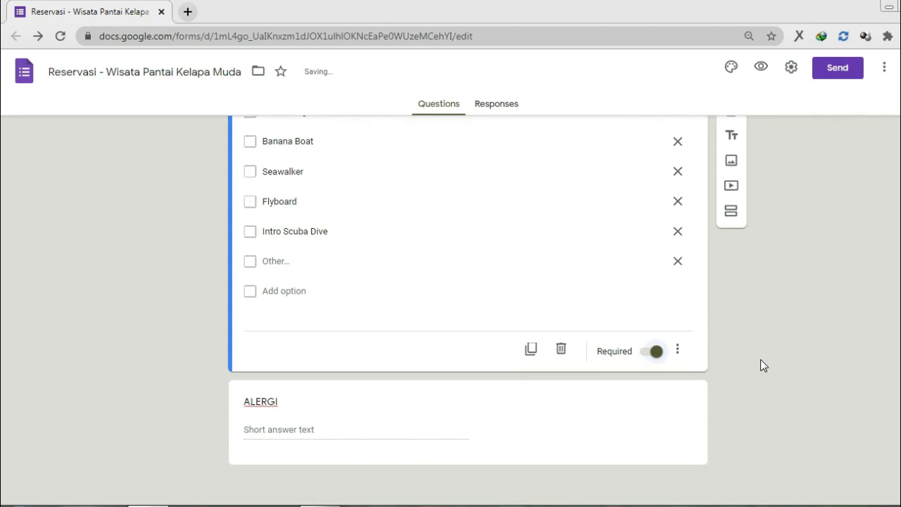
{"action": "left_click", "coordinate": [346, 435]}
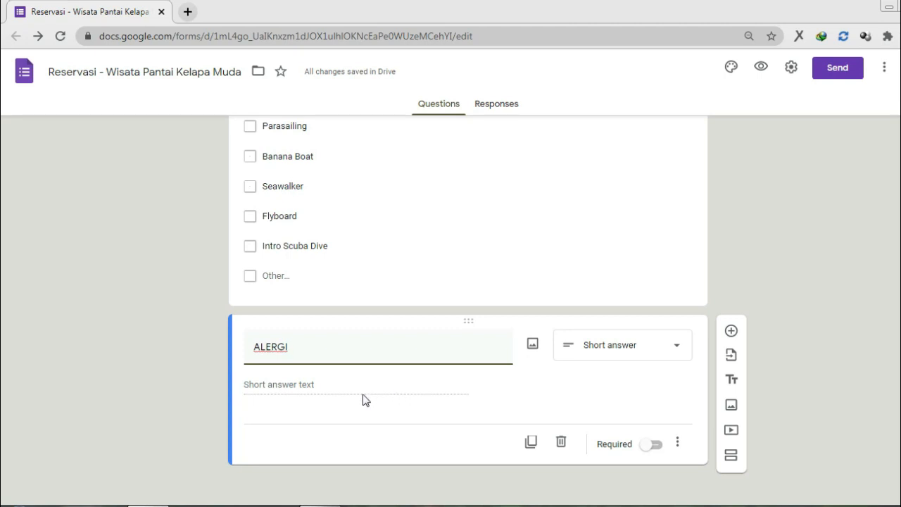
Step: Change ALERGI from Short answer to Paragraph and mark it required
{"action": "left_click", "coordinate": [648, 357]}
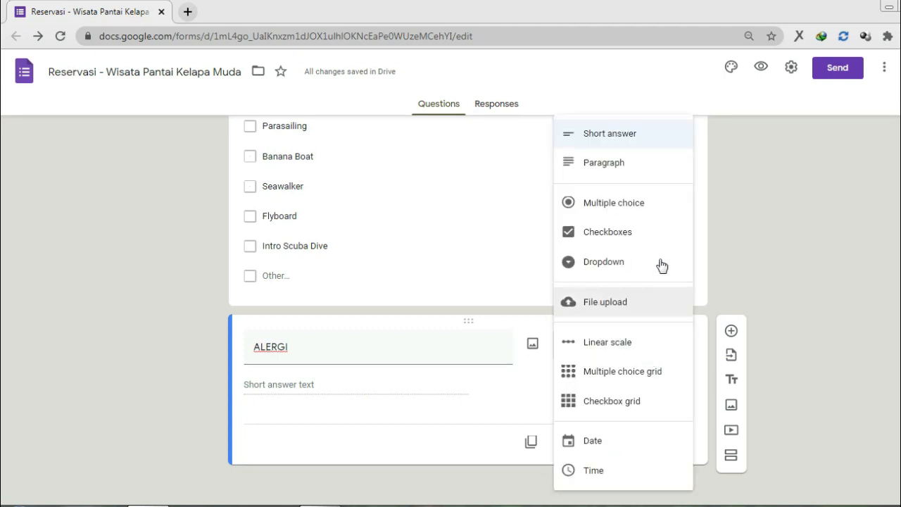
{"action": "left_click", "coordinate": [652, 166]}
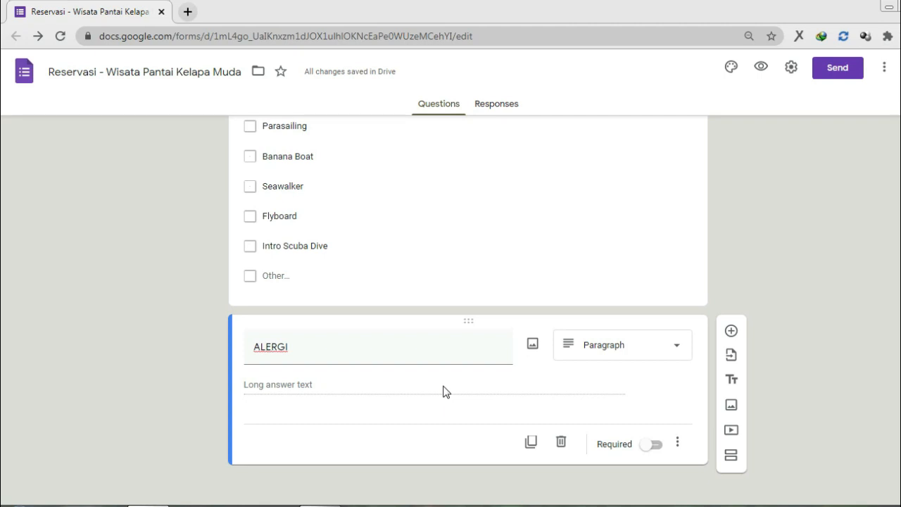
{"action": "left_click", "coordinate": [654, 445]}
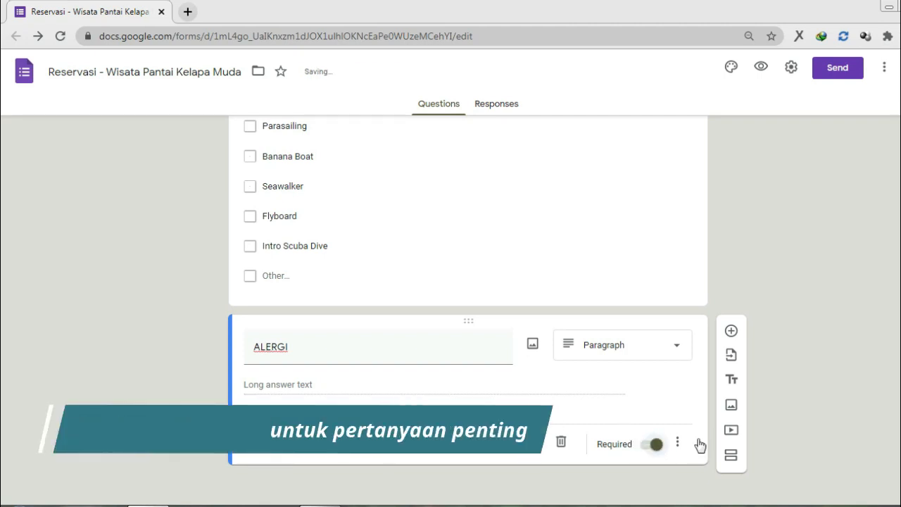
{"action": "scroll", "coordinate": [802, 408], "scroll_direction": "up", "scroll_amount": 15}
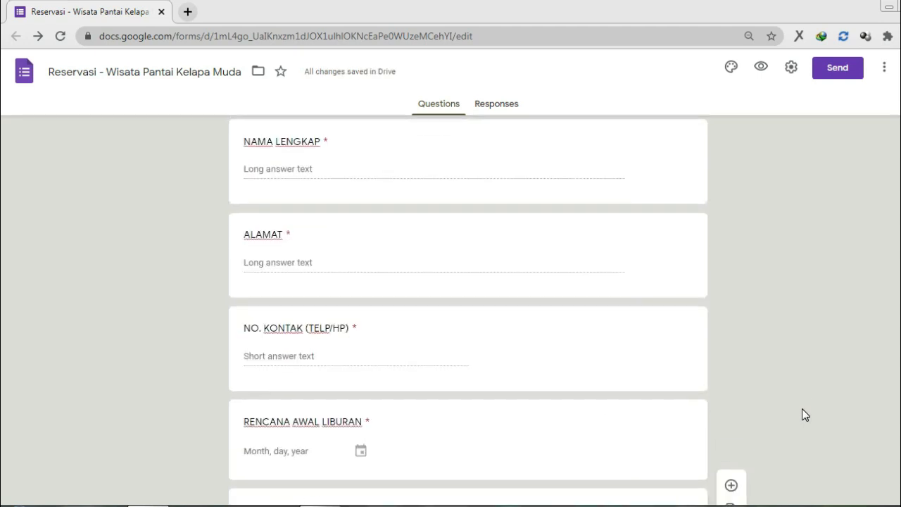
Step: Preview the reservation form and enter the respondent's full name in NAMA LENGKAP
{"action": "scroll", "coordinate": [801, 414], "scroll_direction": "up", "scroll_amount": 4}
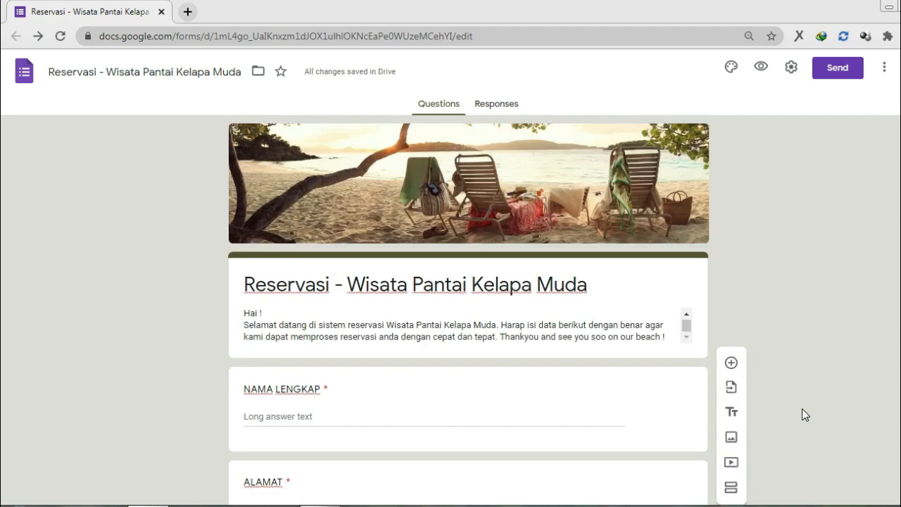
{"action": "left_click", "coordinate": [761, 66]}
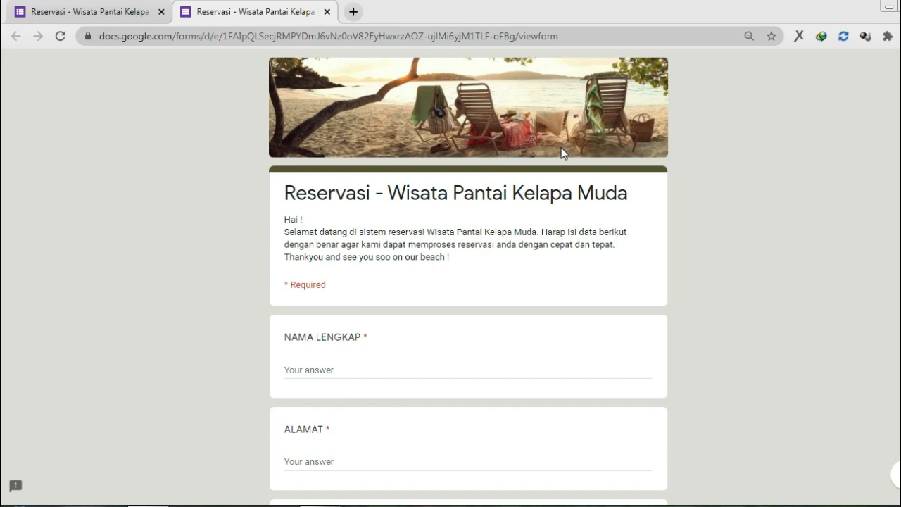
{"action": "scroll", "coordinate": [561, 152], "scroll_direction": "down", "scroll_amount": 2}
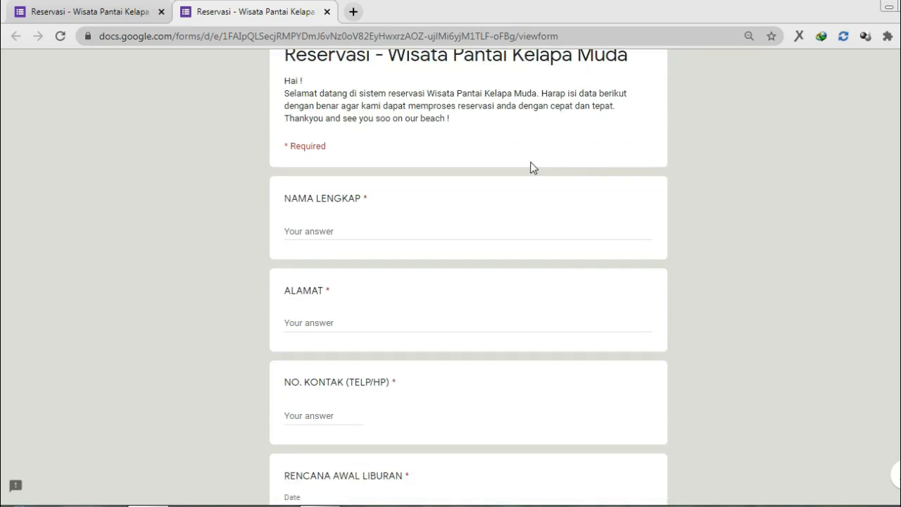
{"action": "left_click", "coordinate": [408, 232]}
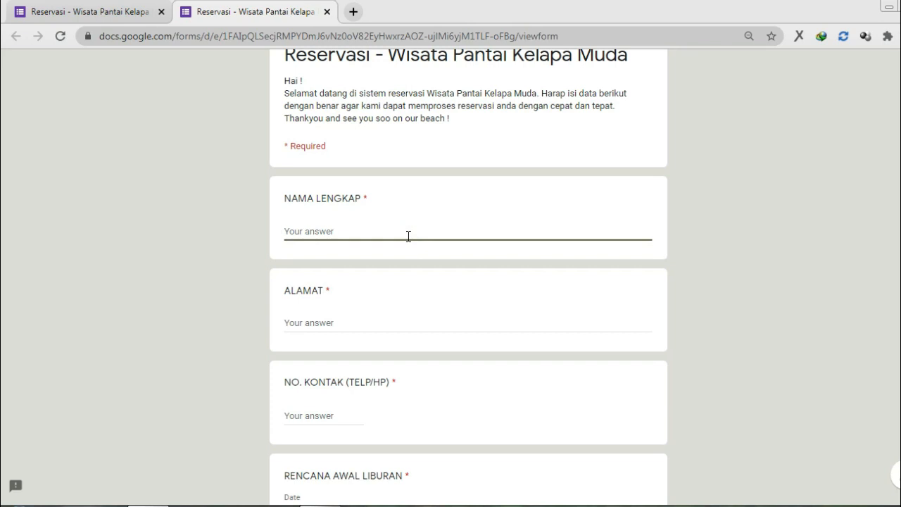
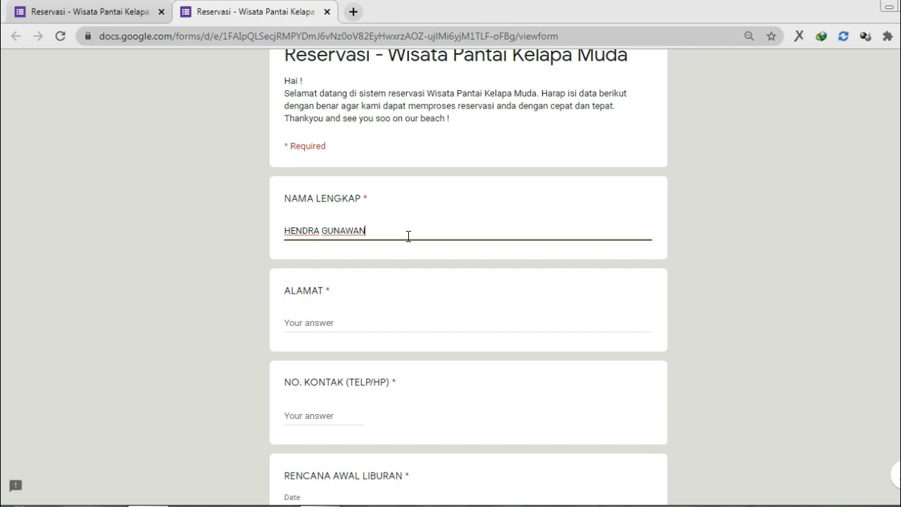
Step: Fill in the address and a contact phone number, correcting digits until it validates
{"action": "key", "text": "Tab"}
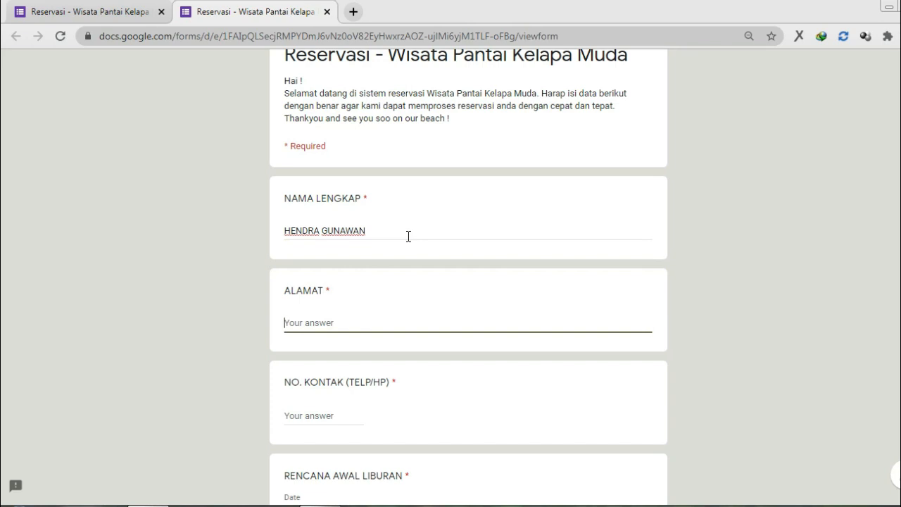
{"action": "type", "text": "KEDIRI"}
{"action": "key", "text": "Tab"}
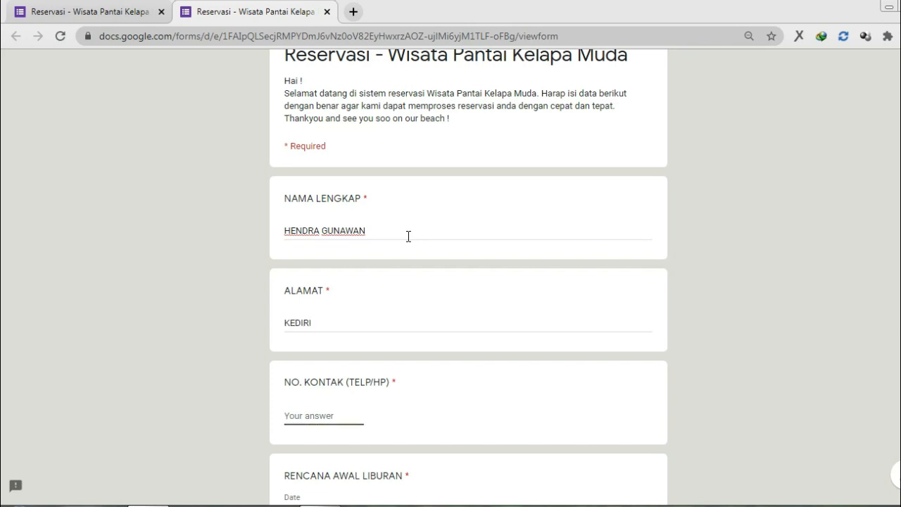
{"action": "scroll", "coordinate": [408, 236], "scroll_direction": "down", "scroll_amount": 2}
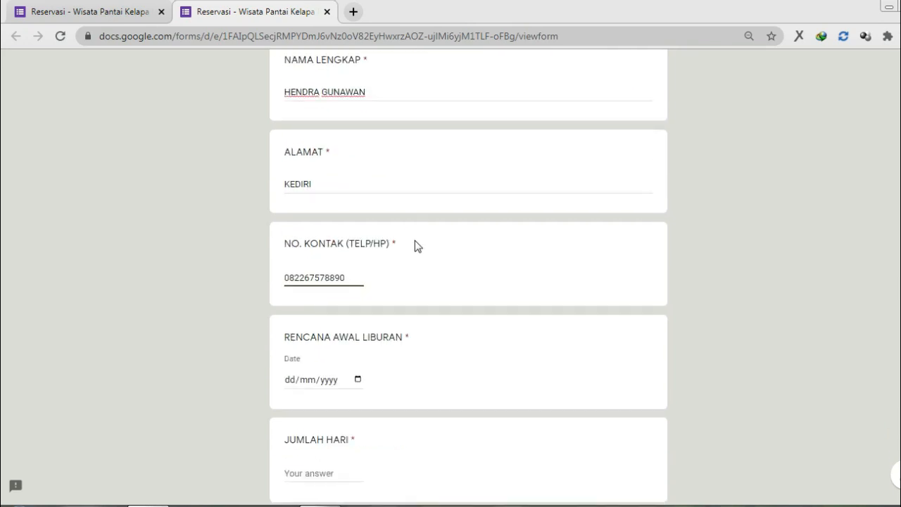
{"action": "key", "text": "BackSpace"}
{"action": "type", "text": "0"}
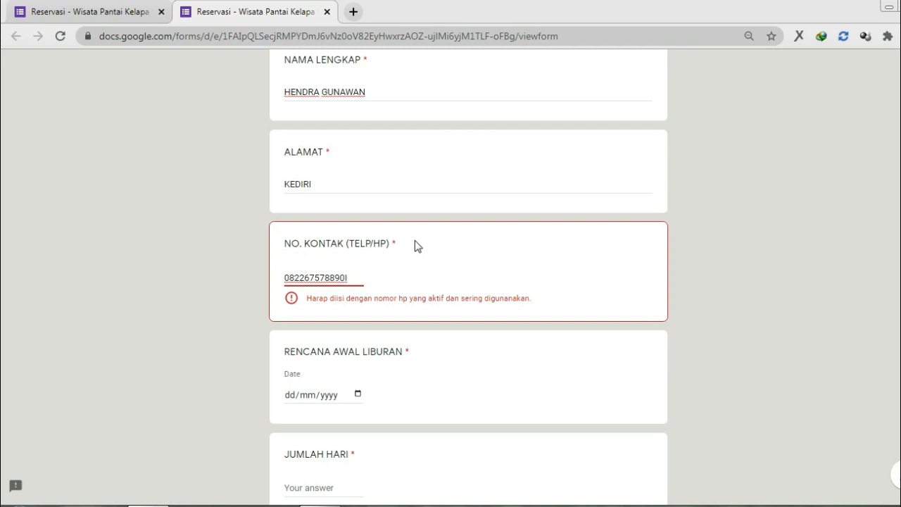
{"action": "key", "text": "BackSpace"}
{"action": "key", "text": "BackSpace"}
{"action": "key", "text": "BackSpace"}
{"action": "key", "text": "BackSpace"}
{"action": "key", "text": "BackSpace"}
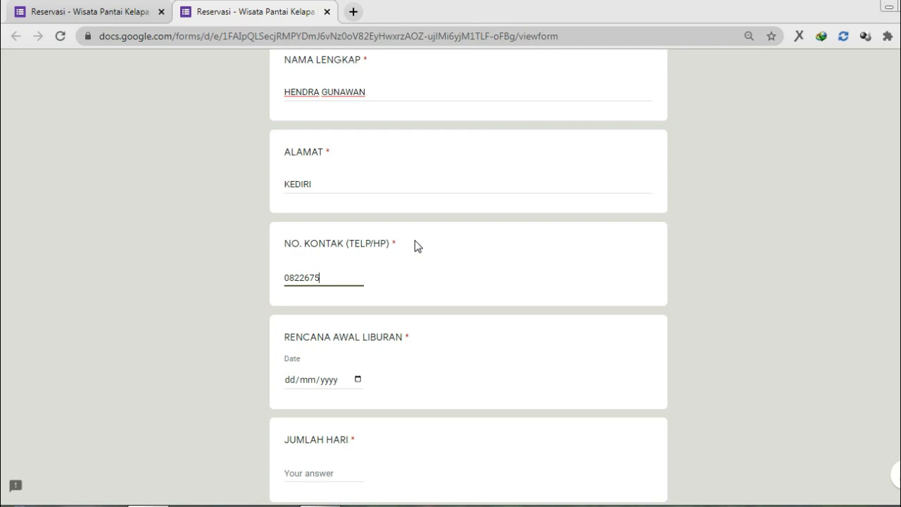
{"action": "type", "text": "0"}
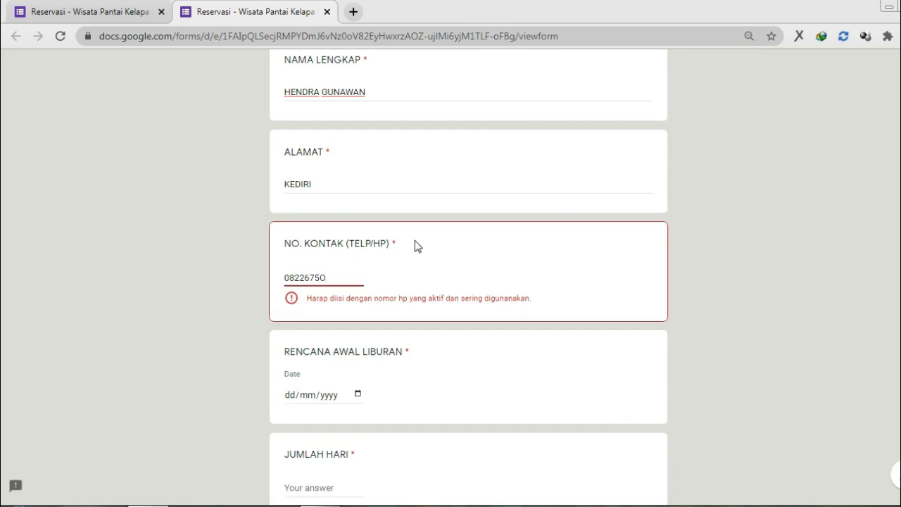
{"action": "type", "text": "0"}
{"action": "key", "text": "BackSpace"}
{"action": "key", "text": "BackSpace"}
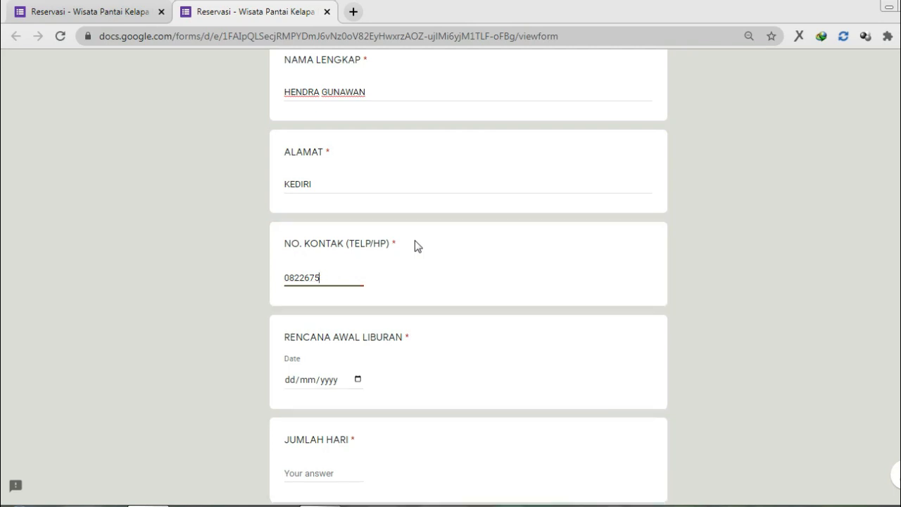
{"action": "type", "text": "07789"}
Step: Set the holiday start date to 15/04/2021 and JUMLAH HARI to 5
{"action": "scroll", "coordinate": [414, 240], "scroll_direction": "down", "scroll_amount": 1}
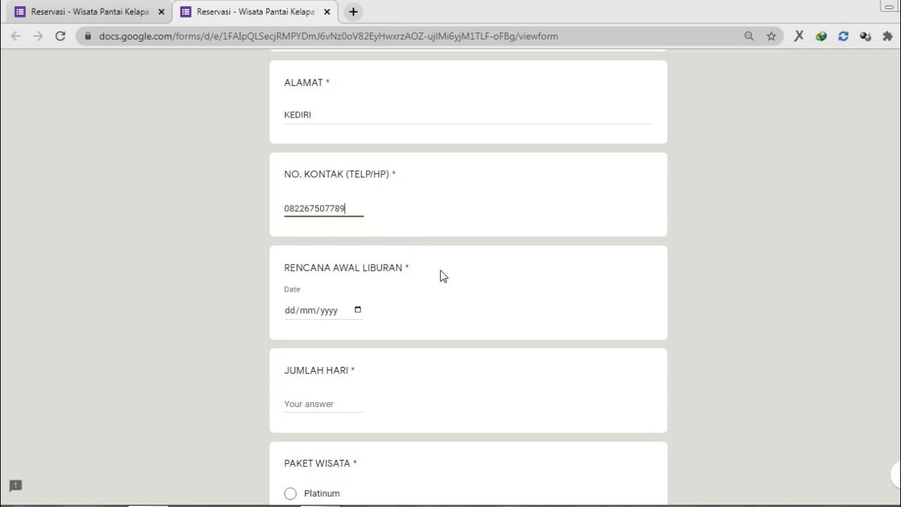
{"action": "left_click", "coordinate": [358, 311]}
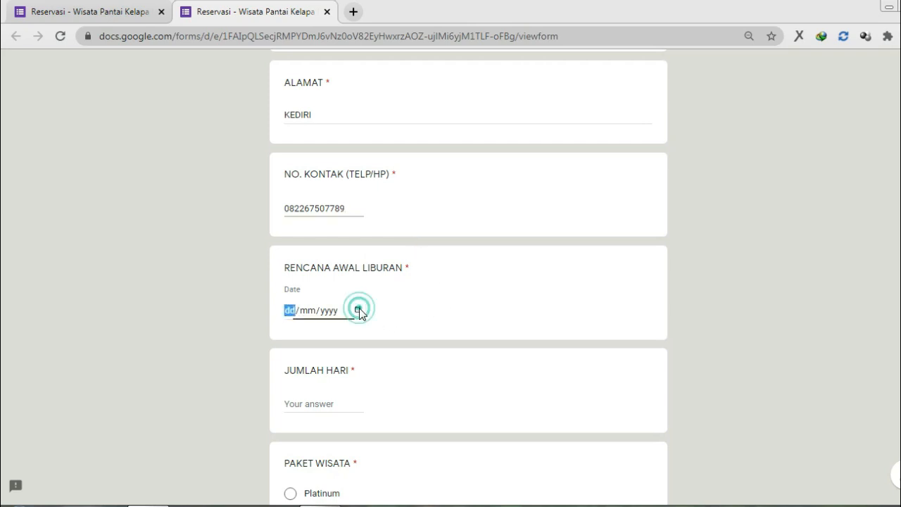
{"action": "left_click", "coordinate": [370, 408]}
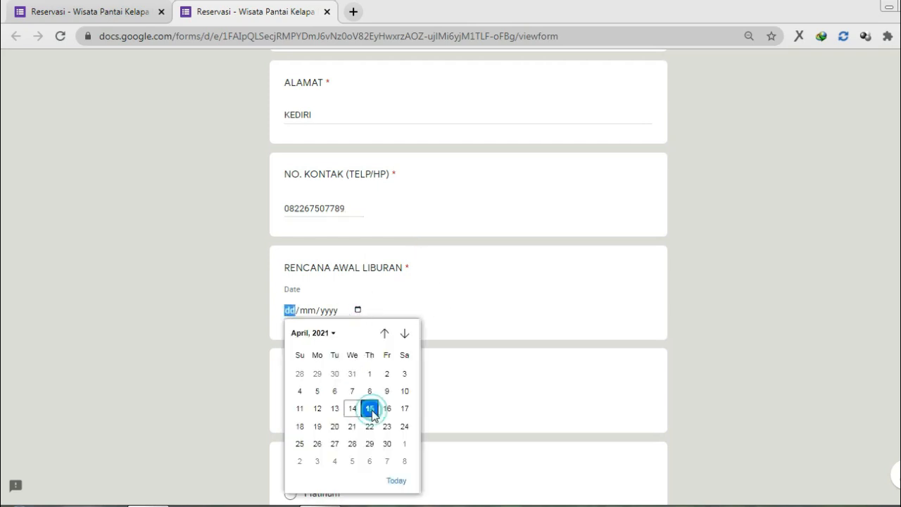
{"action": "scroll", "coordinate": [365, 396], "scroll_direction": "down", "scroll_amount": 2}
{"action": "left_click", "coordinate": [312, 265]}
{"action": "type", "text": "LIM"}
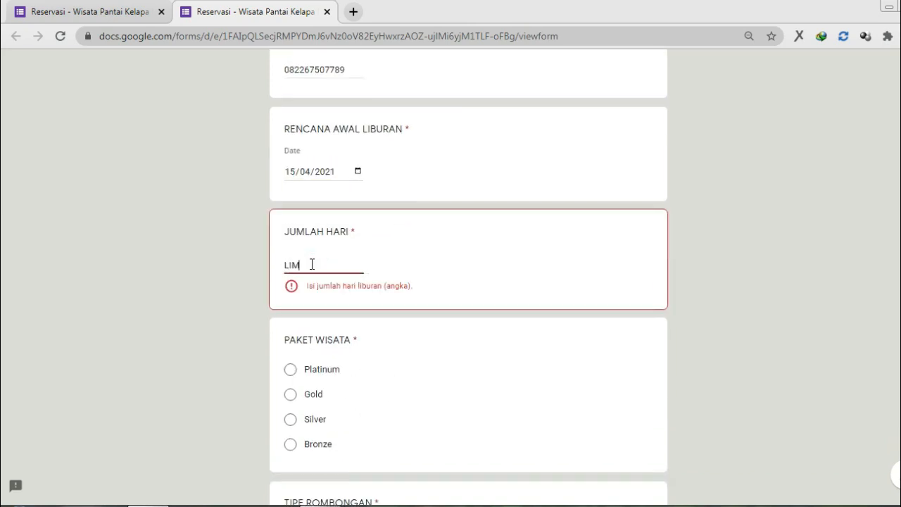
{"action": "type", "text": "A"}
{"action": "key", "text": "BackSpace"}
{"action": "key", "text": "BackSpace"}
{"action": "key", "text": "BackSpace"}
{"action": "key", "text": "BackSpace"}
{"action": "type", "text": "5"}
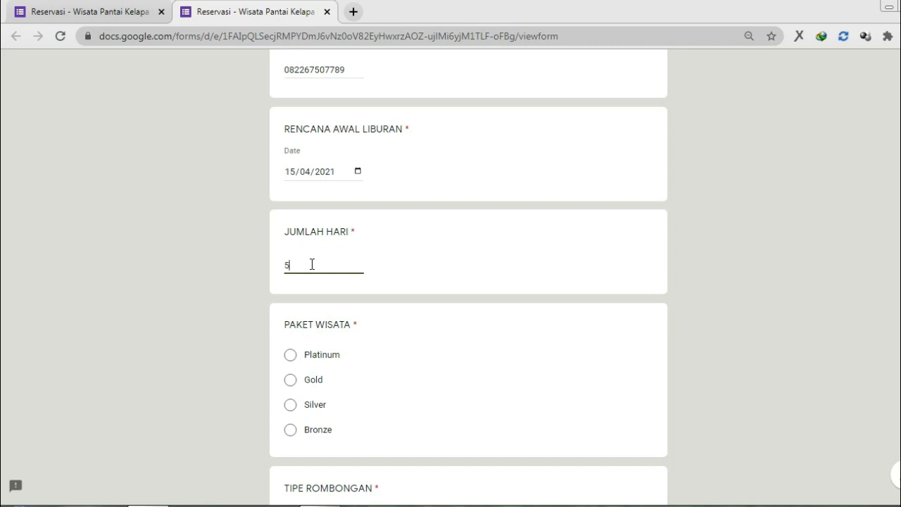
Step: Try the tour package options and settle on Gold
{"action": "scroll", "coordinate": [312, 264], "scroll_direction": "down", "scroll_amount": 1}
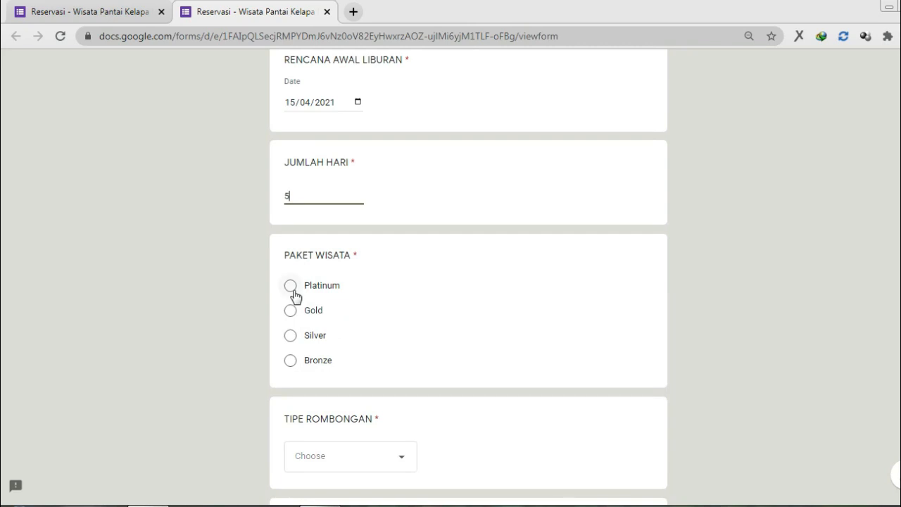
{"action": "left_click", "coordinate": [292, 287]}
{"action": "left_click", "coordinate": [312, 310]}
{"action": "left_click", "coordinate": [315, 335]}
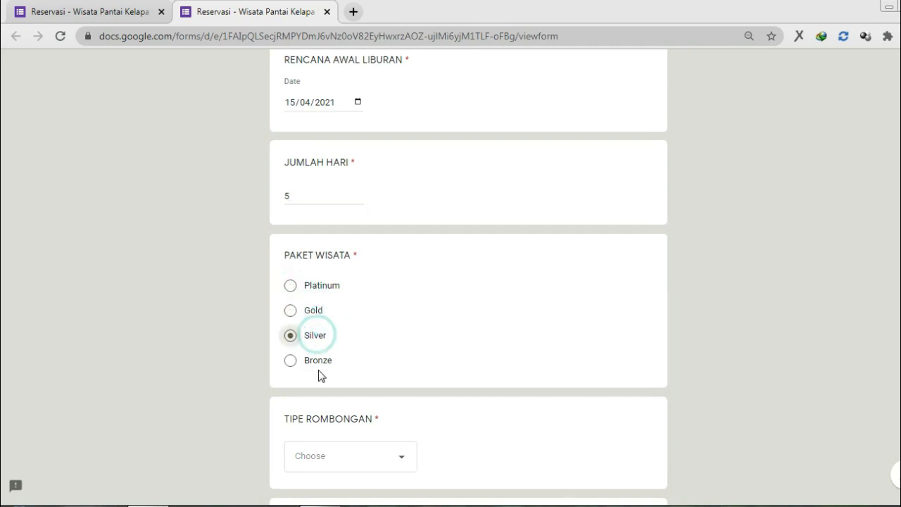
{"action": "left_click", "coordinate": [321, 357]}
{"action": "left_click", "coordinate": [316, 336]}
{"action": "left_click", "coordinate": [313, 310]}
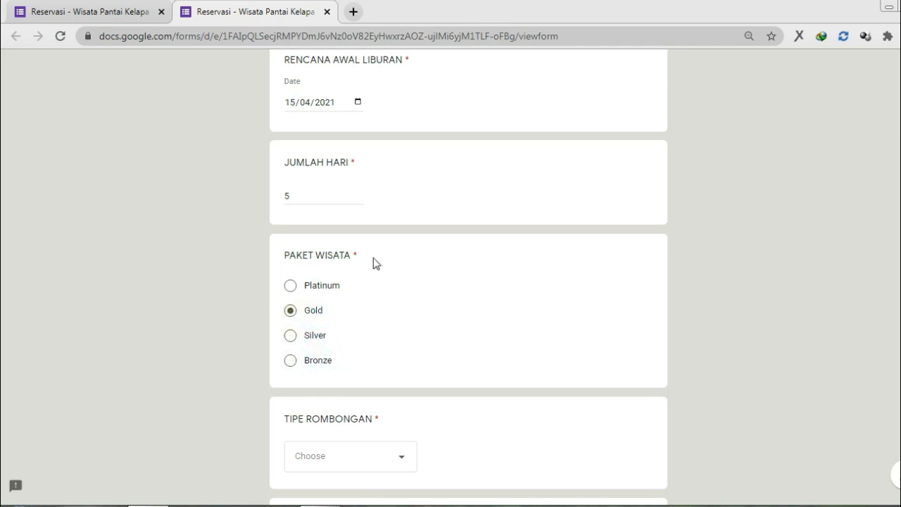
Step: Choose Individu as the TIPE ROMBONGAN group type
{"action": "scroll", "coordinate": [401, 250], "scroll_direction": "down", "scroll_amount": 3}
{"action": "left_click", "coordinate": [401, 248]}
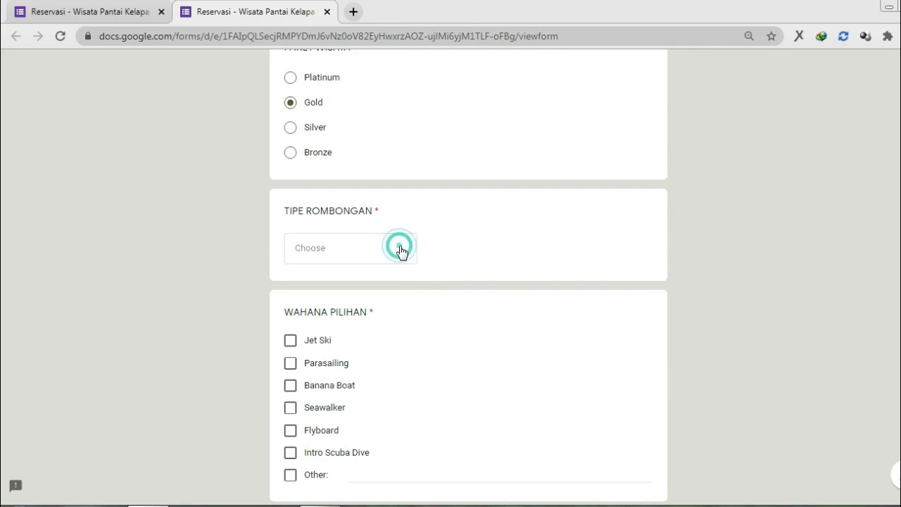
{"action": "left_click", "coordinate": [386, 290]}
{"action": "left_click", "coordinate": [381, 247]}
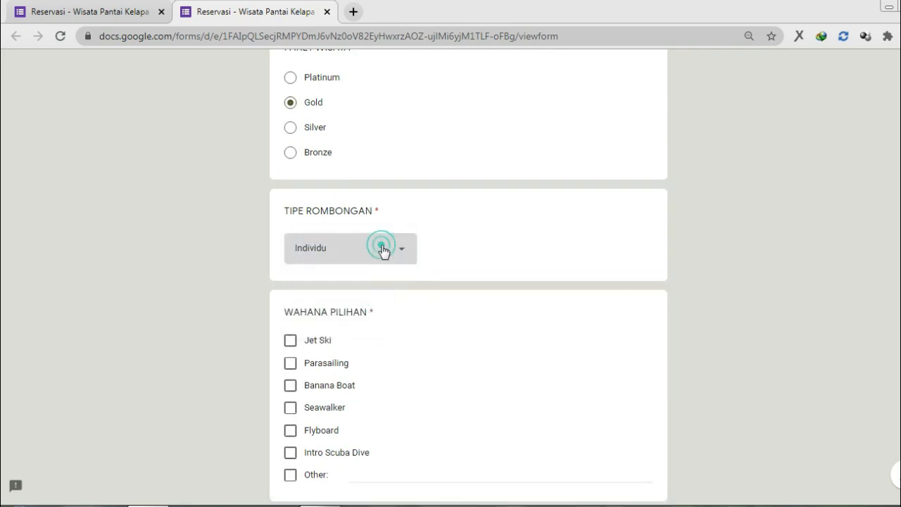
{"action": "left_click", "coordinate": [381, 280]}
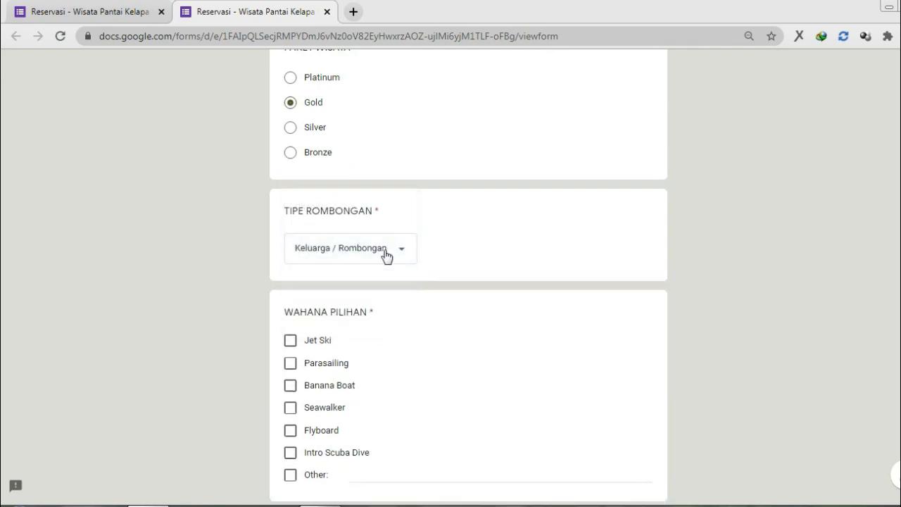
{"action": "left_click", "coordinate": [385, 253]}
{"action": "left_click", "coordinate": [378, 224]}
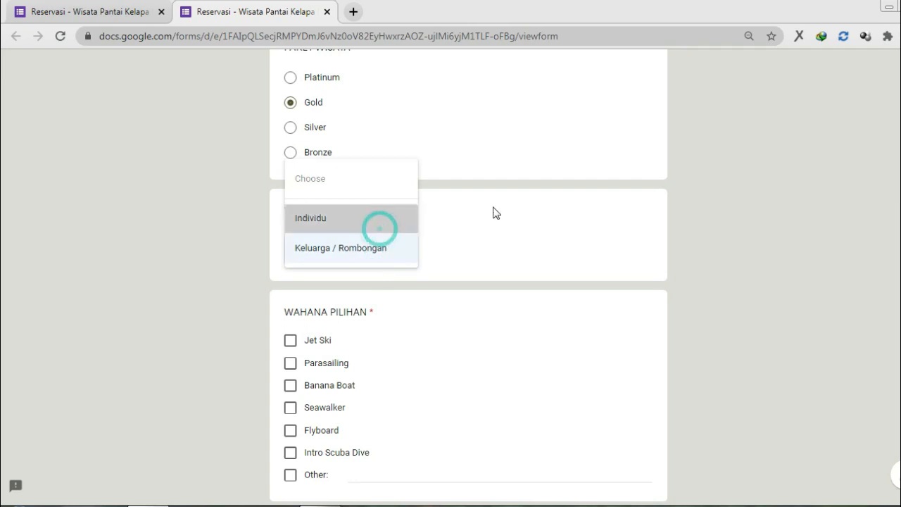
Step: Tick Parasailing, Intro Scuba Dive and Flyboard, and answer ALERGI with 'NANAS DAN UDANG'
{"action": "scroll", "coordinate": [667, 221], "scroll_direction": "down", "scroll_amount": 2}
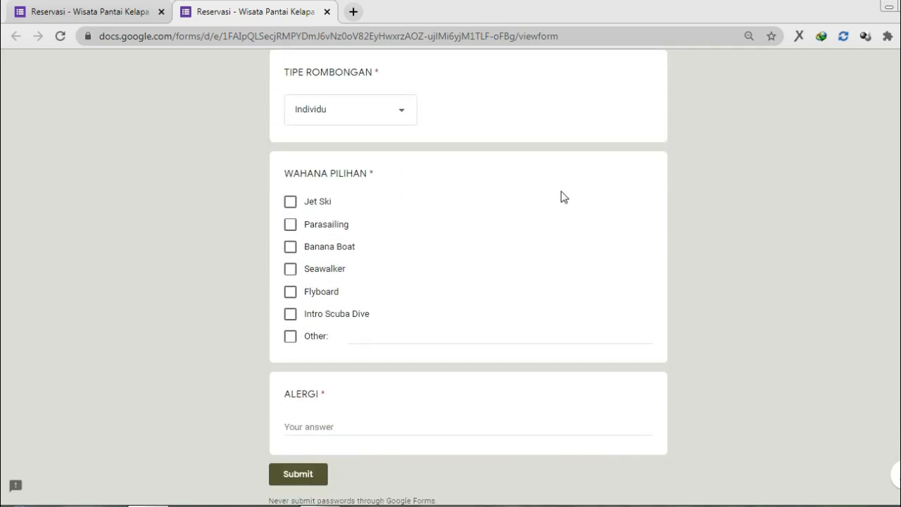
{"action": "left_click", "coordinate": [299, 224]}
{"action": "left_click", "coordinate": [304, 311]}
{"action": "left_click", "coordinate": [314, 299]}
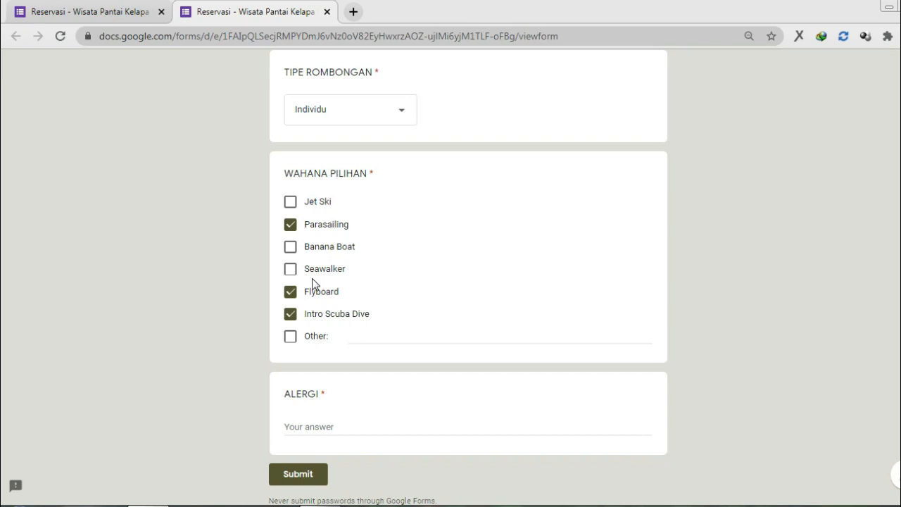
{"action": "left_click", "coordinate": [381, 425]}
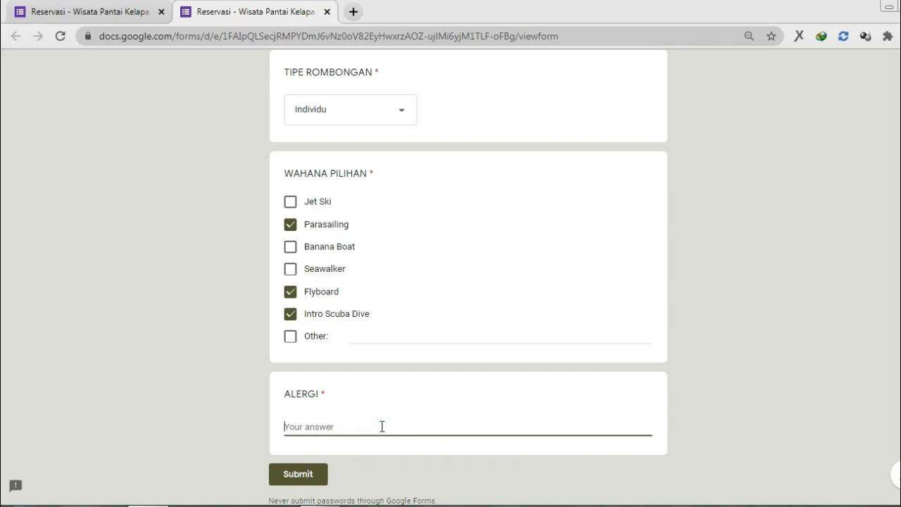
{"action": "type", "text": "NANAS DAN UDA"}
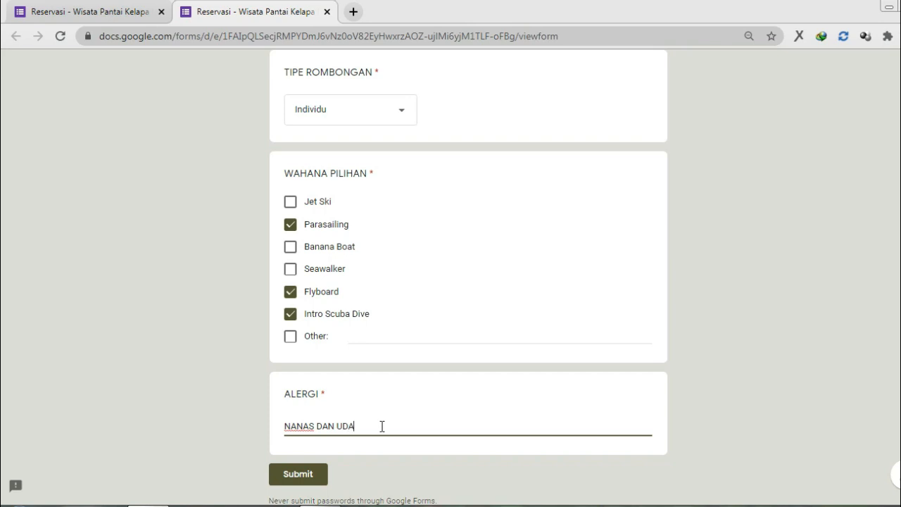
{"action": "type", "text": "NG"}
Step: Change JUMLAH HARI to 'LIMA' and submit to confirm non-numeric answers are rejected
{"action": "scroll", "coordinate": [718, 354], "scroll_direction": "up", "scroll_amount": 4}
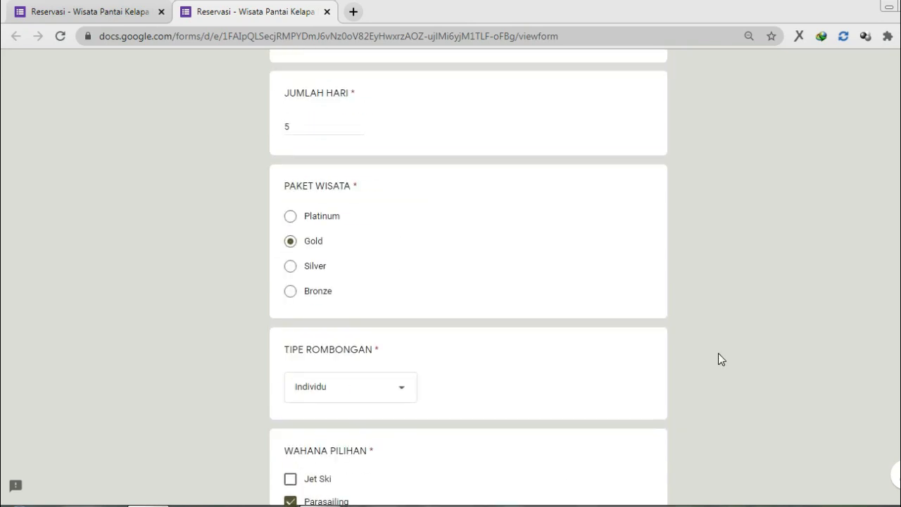
{"action": "scroll", "coordinate": [718, 352], "scroll_direction": "up", "scroll_amount": 8}
{"action": "scroll", "coordinate": [718, 353], "scroll_direction": "up", "scroll_amount": 2}
{"action": "scroll", "coordinate": [717, 353], "scroll_direction": "down", "scroll_amount": 7}
{"action": "scroll", "coordinate": [718, 352], "scroll_direction": "down", "scroll_amount": 6}
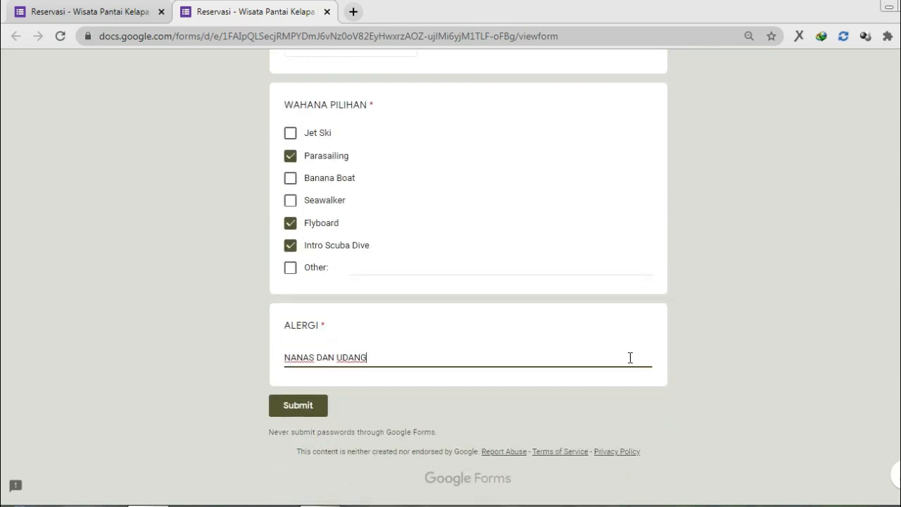
{"action": "scroll", "coordinate": [613, 354], "scroll_direction": "up", "scroll_amount": 8}
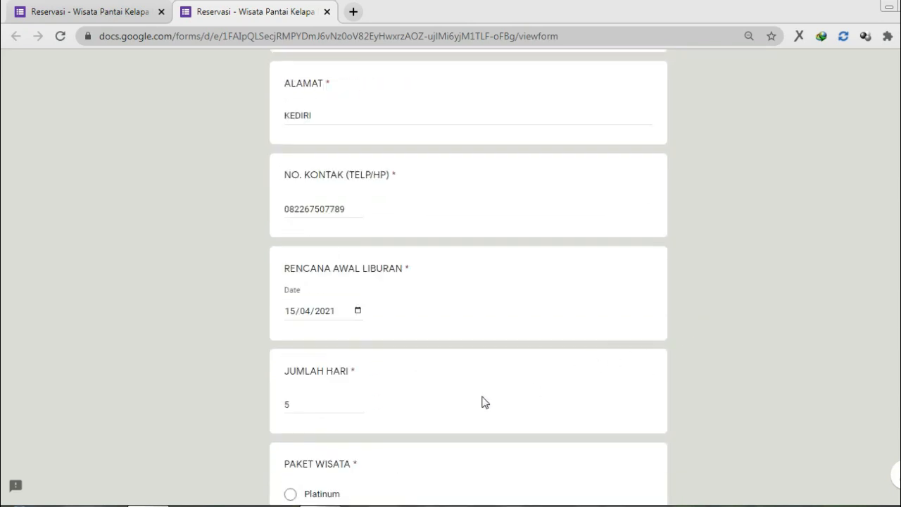
{"action": "left_click", "coordinate": [326, 411]}
{"action": "key", "text": "BackSpace"}
{"action": "type", "text": "9"}
{"action": "key", "text": "BackSpace"}
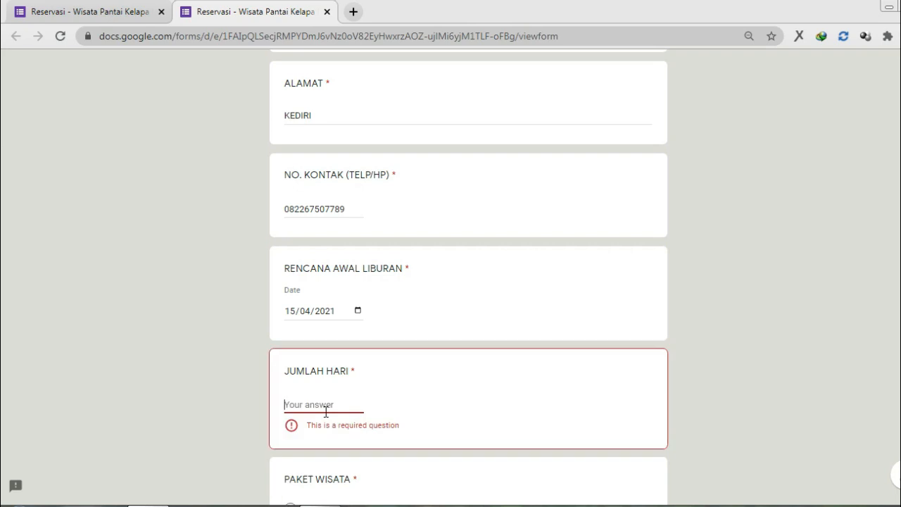
{"action": "type", "text": "LIMA"}
{"action": "scroll", "coordinate": [326, 414], "scroll_direction": "down", "scroll_amount": 10}
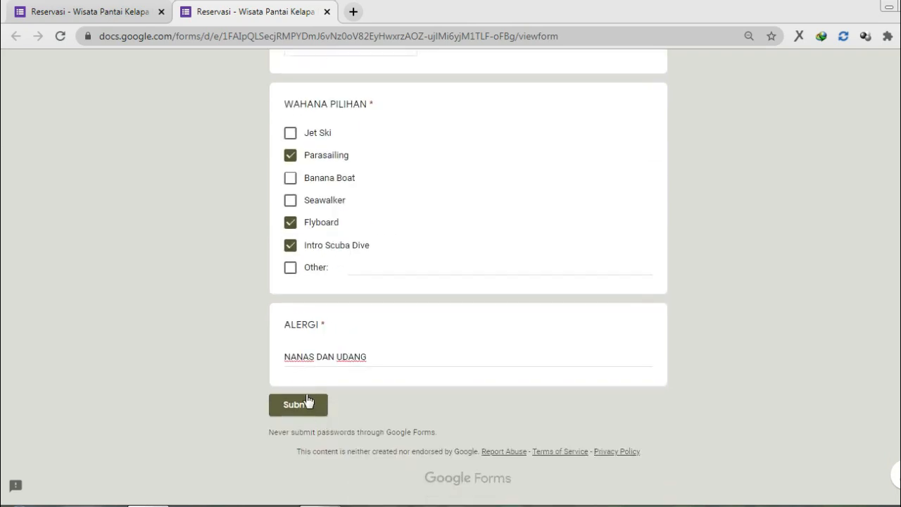
{"action": "left_click", "coordinate": [316, 408]}
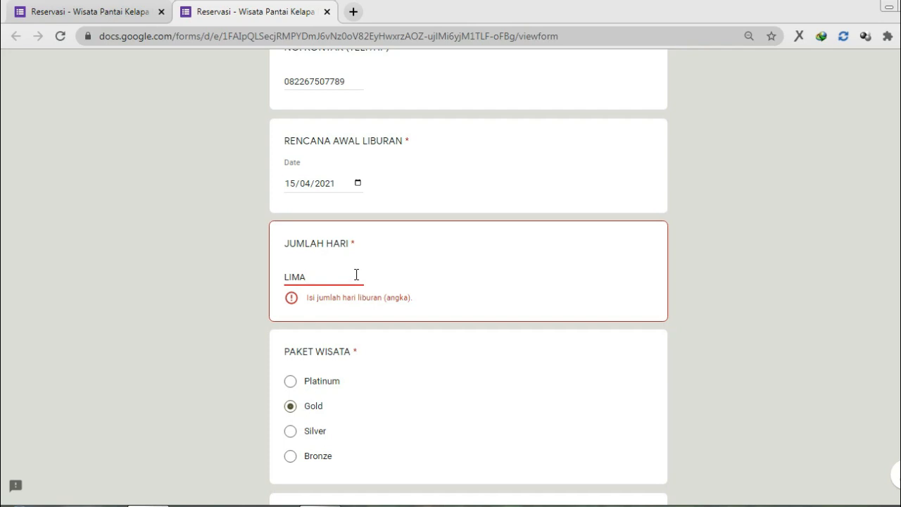
Step: Set the day count back to 5 and submit the test reservation
{"action": "key", "text": "BackSpace"}
{"action": "key", "text": "BackSpace"}
{"action": "key", "text": "BackSpace"}
{"action": "key", "text": "BackSpace"}
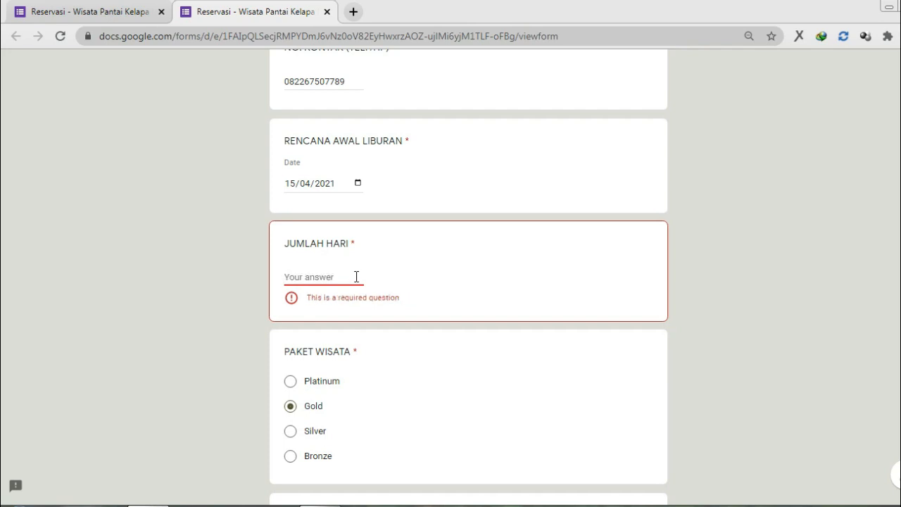
{"action": "type", "text": "5"}
{"action": "scroll", "coordinate": [357, 281], "scroll_direction": "down", "scroll_amount": 7}
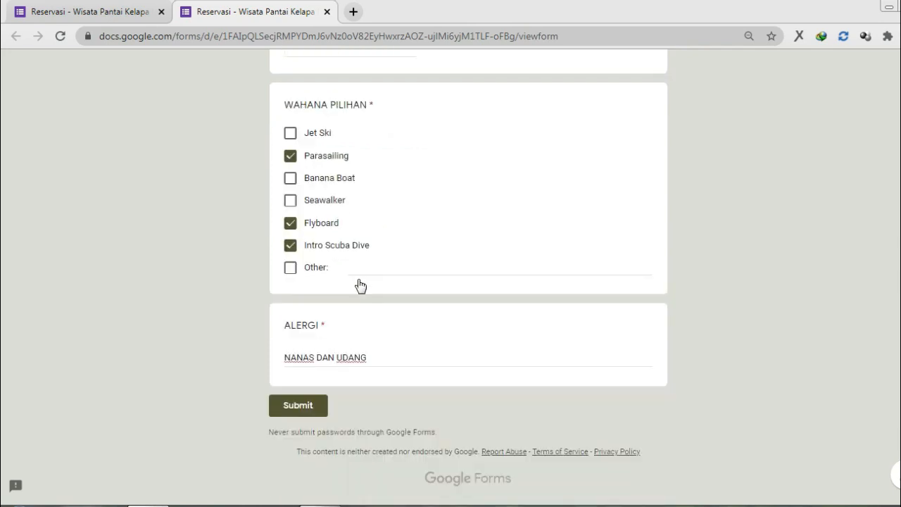
{"action": "left_click", "coordinate": [317, 411]}
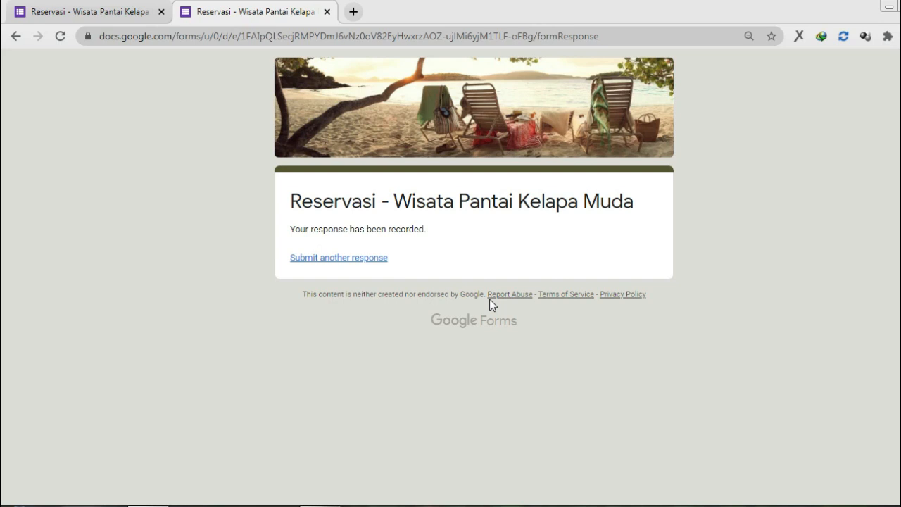
Step: In the form editor, review the Responses summary charts for the one submitted reservation
{"action": "left_click", "coordinate": [120, 11]}
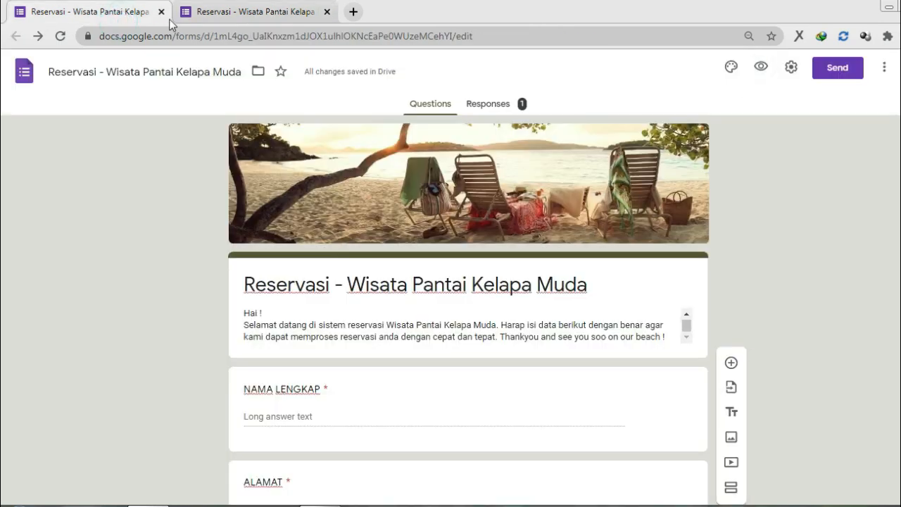
{"action": "left_click", "coordinate": [487, 114]}
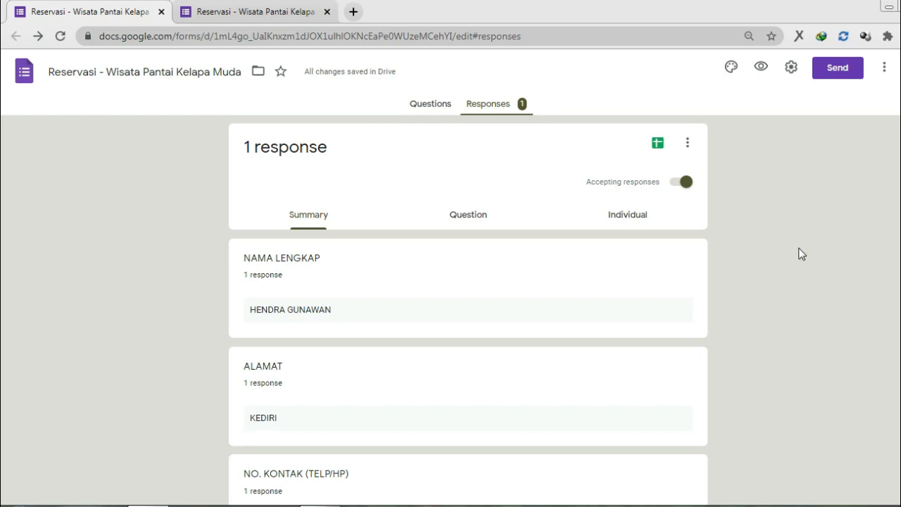
{"action": "scroll", "coordinate": [801, 254], "scroll_direction": "down", "scroll_amount": 4}
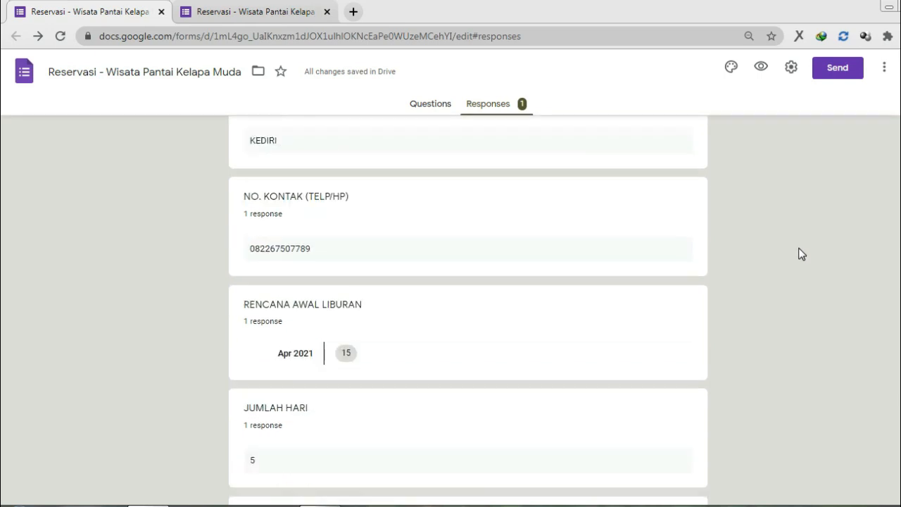
{"action": "scroll", "coordinate": [801, 254], "scroll_direction": "down", "scroll_amount": 5}
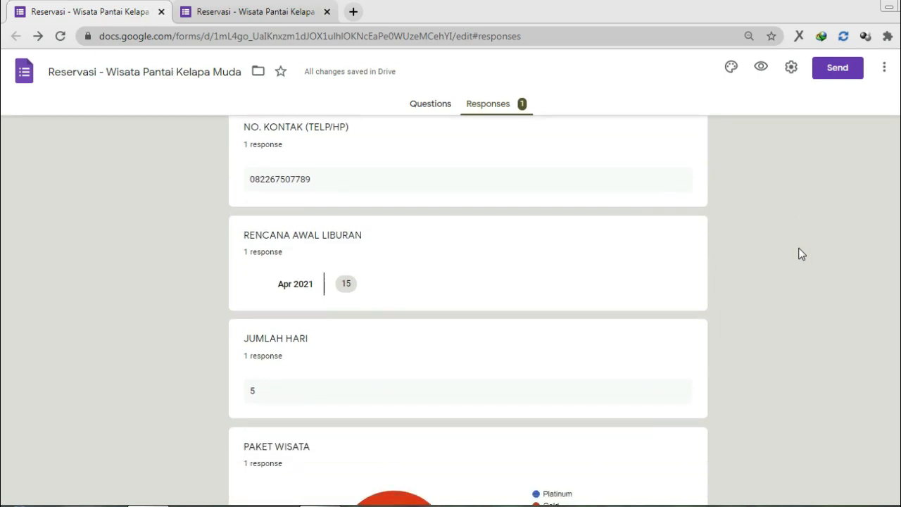
{"action": "scroll", "coordinate": [801, 254], "scroll_direction": "down", "scroll_amount": 6}
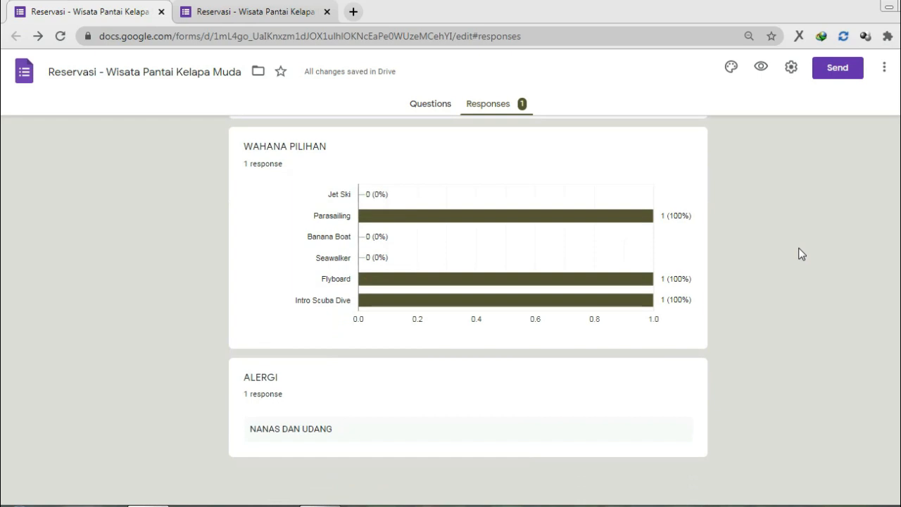
{"action": "scroll", "coordinate": [800, 254], "scroll_direction": "up", "scroll_amount": 15}
{"action": "scroll", "coordinate": [800, 254], "scroll_direction": "up", "scroll_amount": 1}
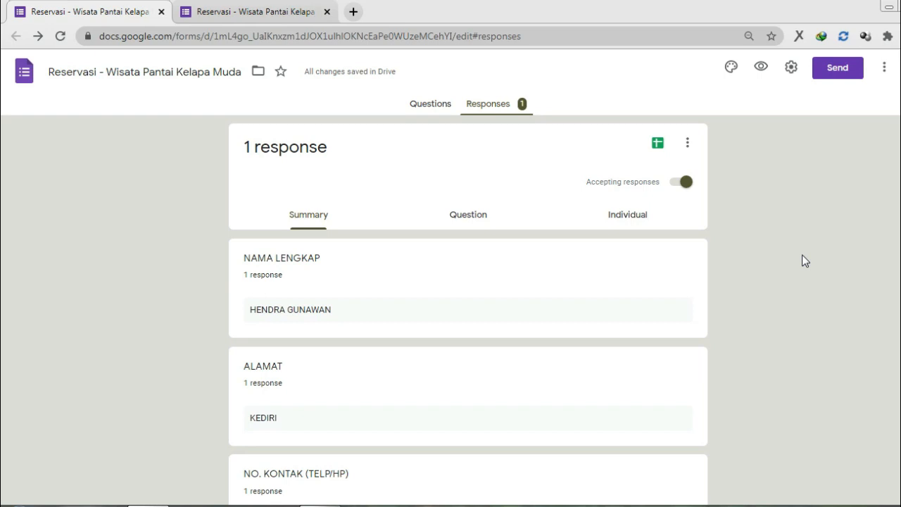
{"action": "left_click", "coordinate": [426, 112]}
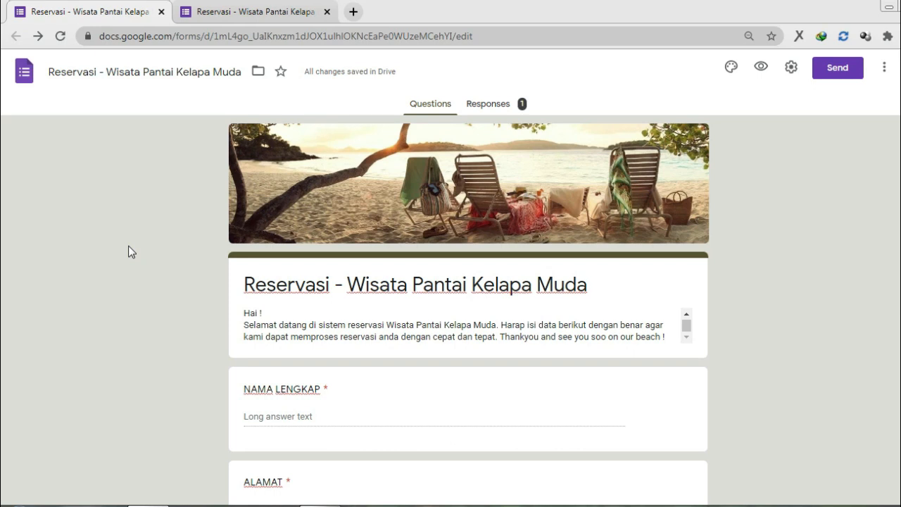
Step: Scroll through the form's questions from NAMA LENGKAP to ALERGI
{"action": "scroll", "coordinate": [131, 254], "scroll_direction": "down", "scroll_amount": 15}
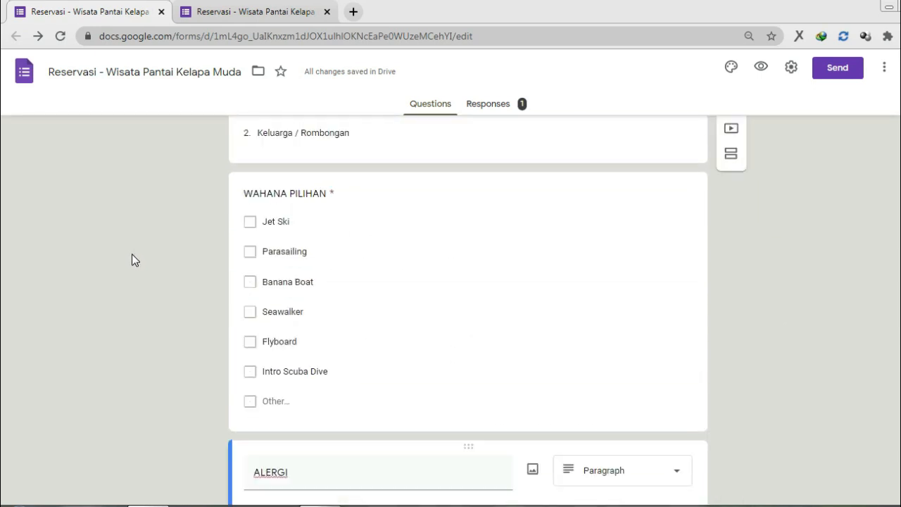
{"action": "scroll", "coordinate": [132, 254], "scroll_direction": "down", "scroll_amount": 3}
{"action": "scroll", "coordinate": [132, 254], "scroll_direction": "up", "scroll_amount": 12}
{"action": "scroll", "coordinate": [132, 253], "scroll_direction": "up", "scroll_amount": 3}
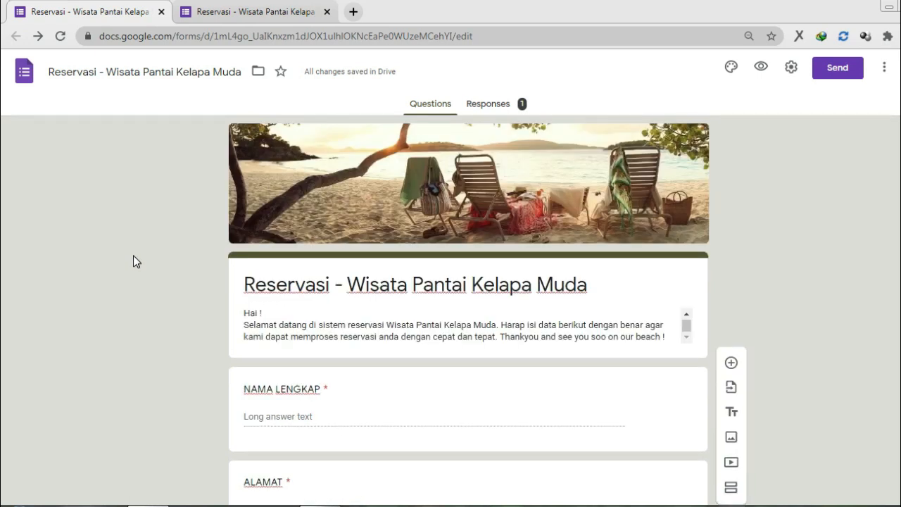